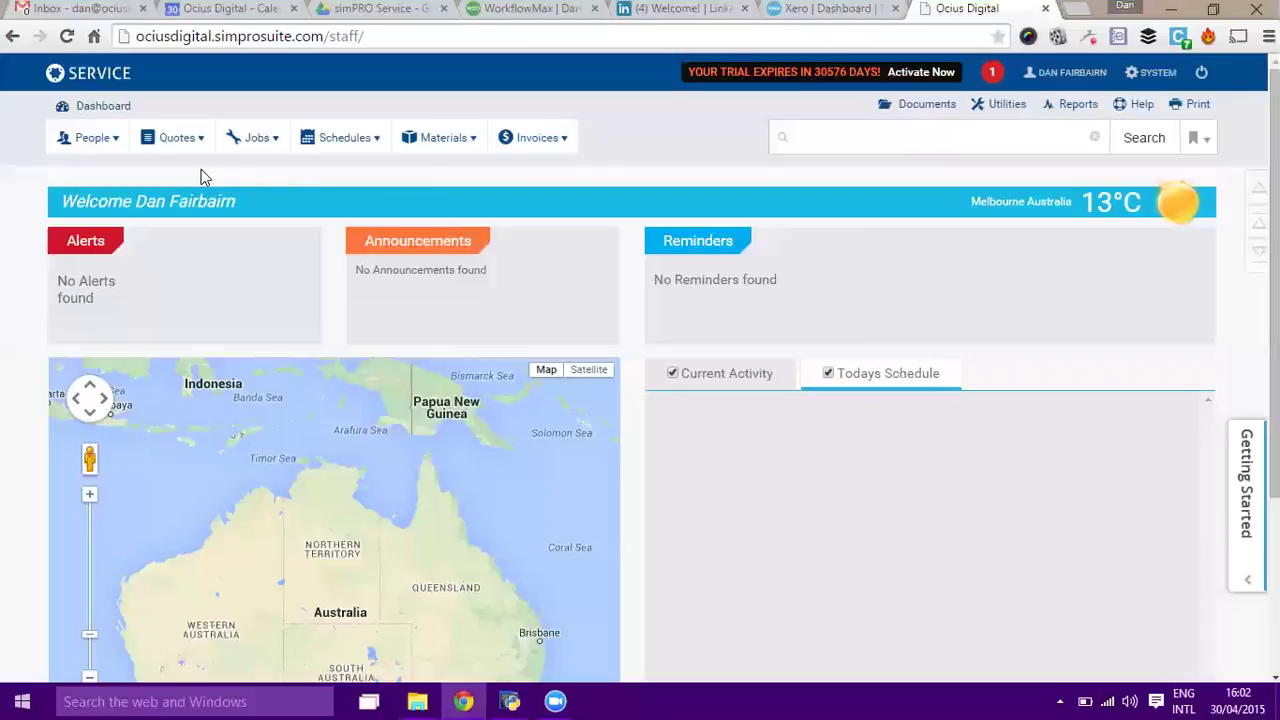
# Start a new service quote from the Quotes menu and look over the blank form.
pyautogui.click(178, 140)
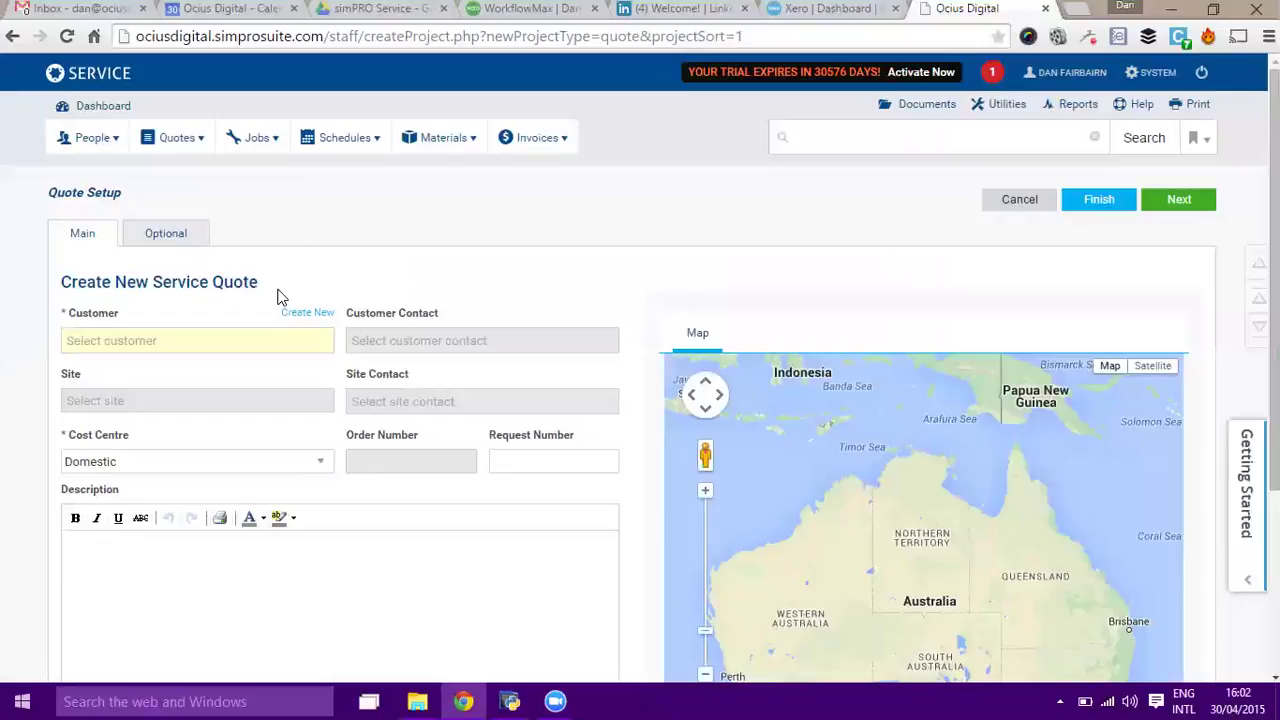
pyautogui.scroll(-3, 295, 218)
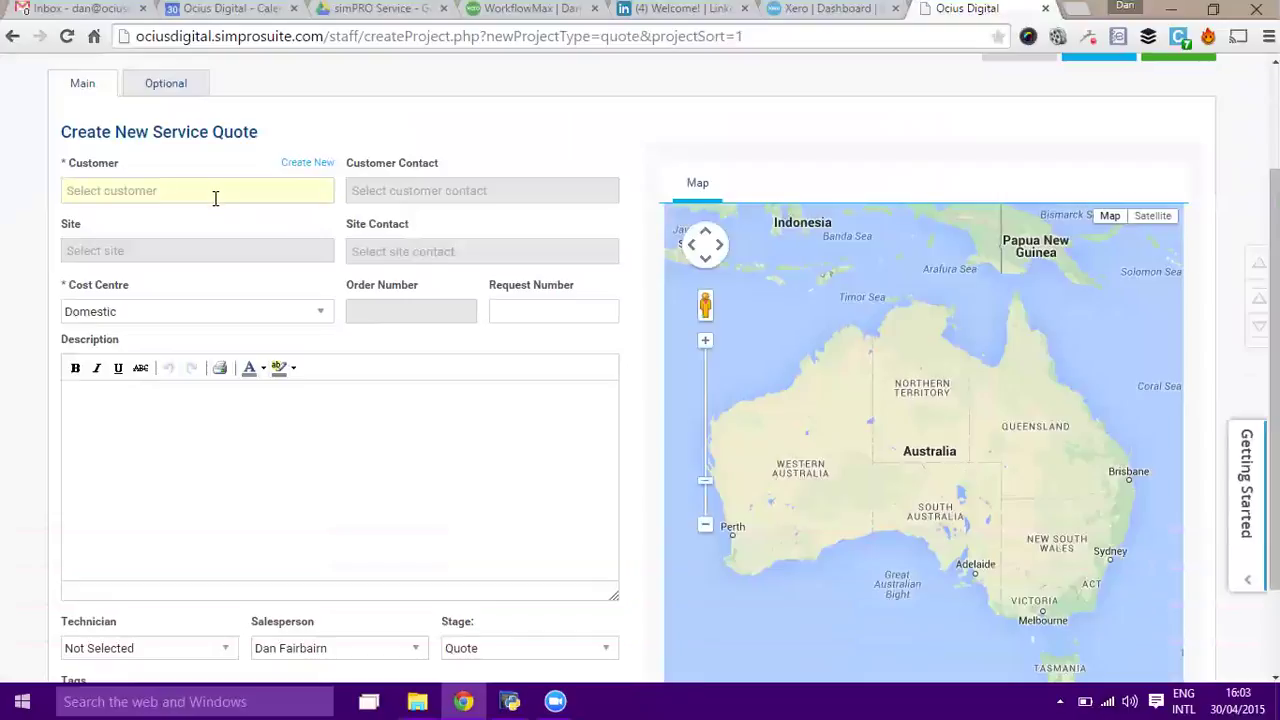
# Pick the matching customer from the search suggestions and set the site to their address.
pyautogui.write('Bob')
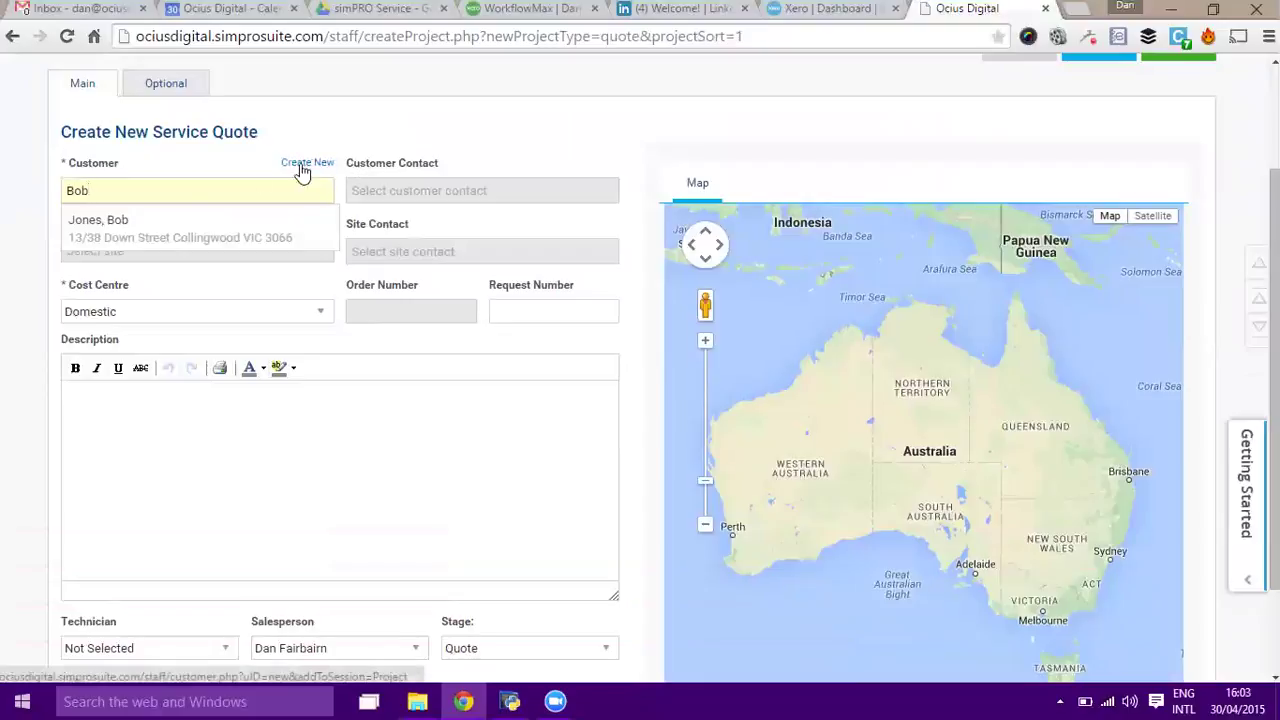
pyautogui.click(209, 223)
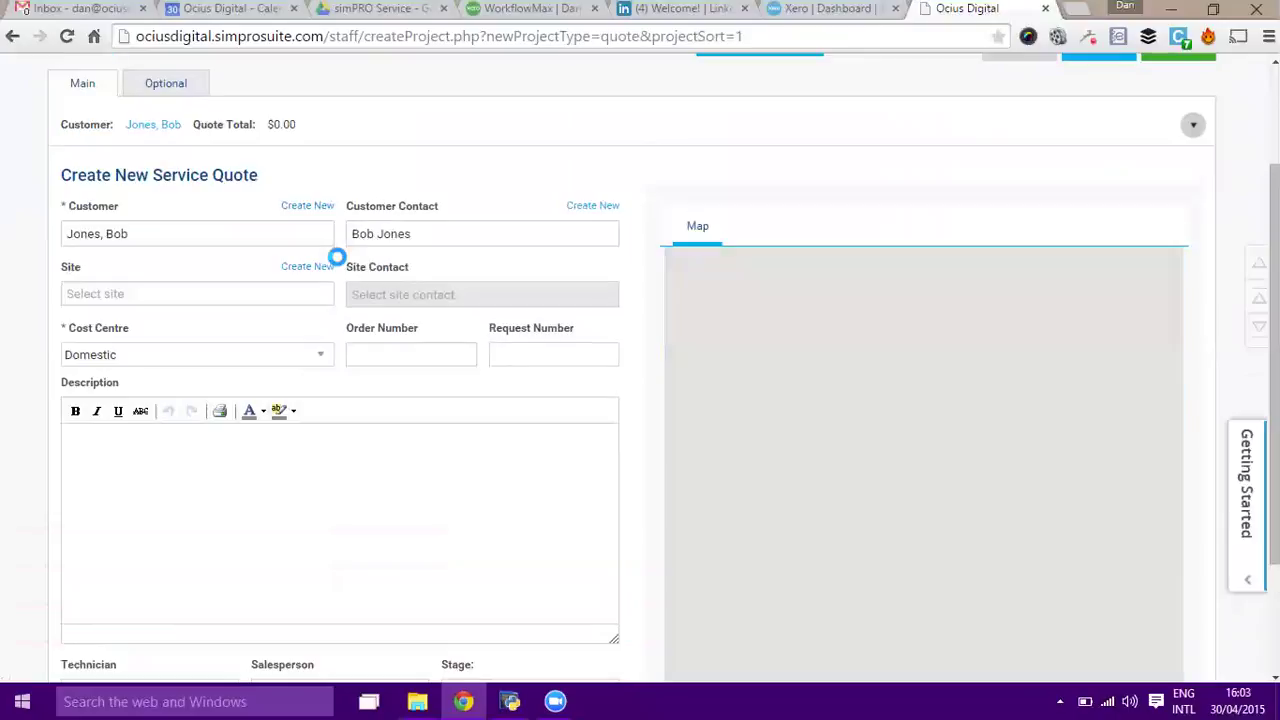
pyautogui.click(202, 297)
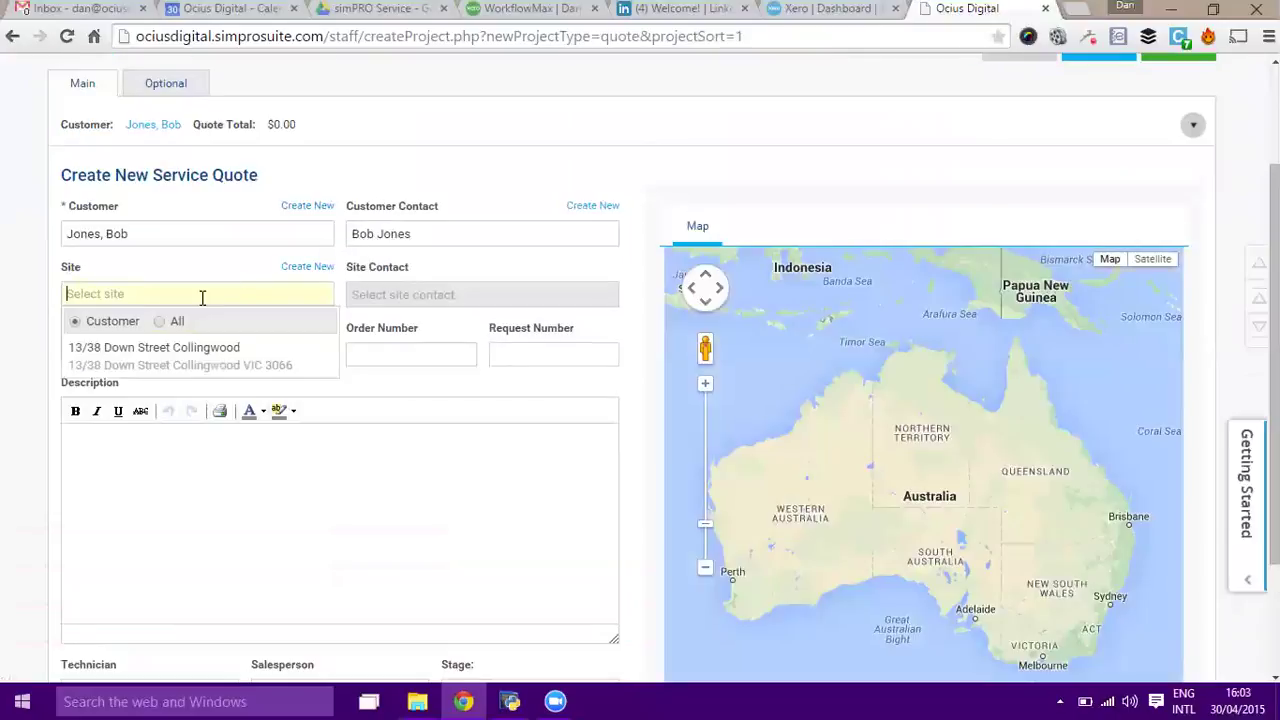
pyautogui.click(145, 357)
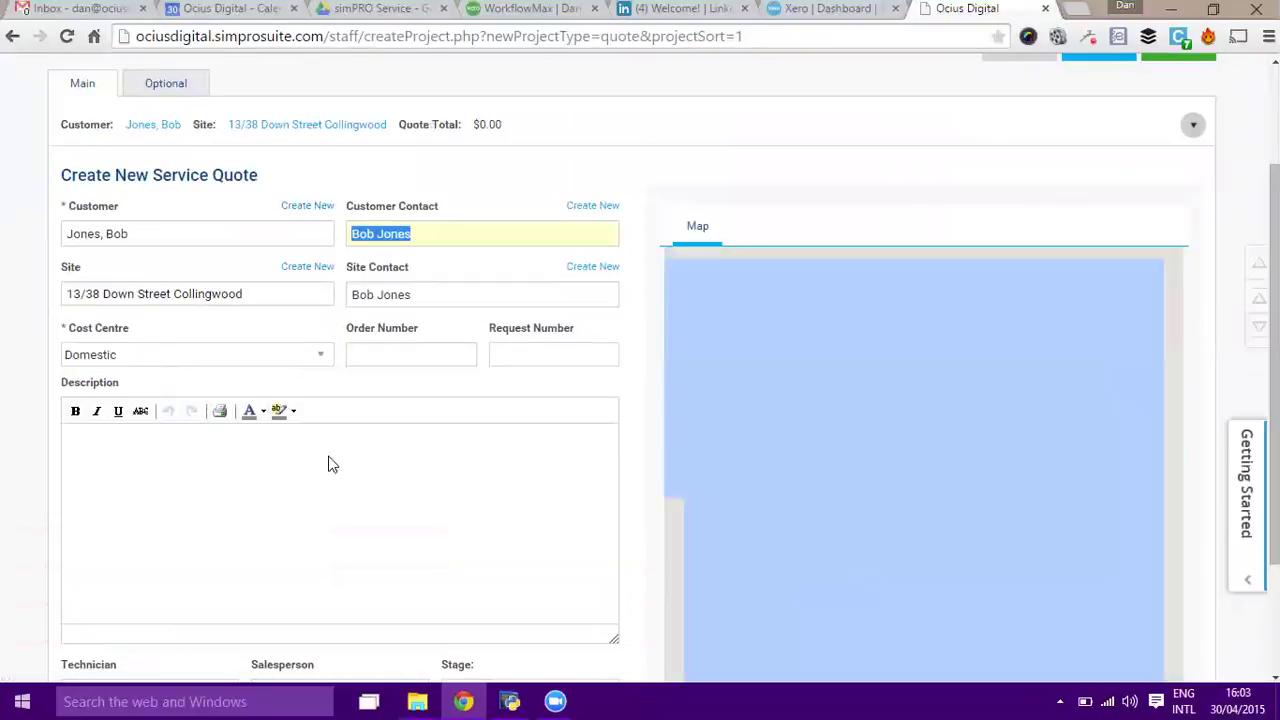
# Keep the Domestic cost centre and enter the description 'Install two new shower units'.
pyautogui.click(319, 357)
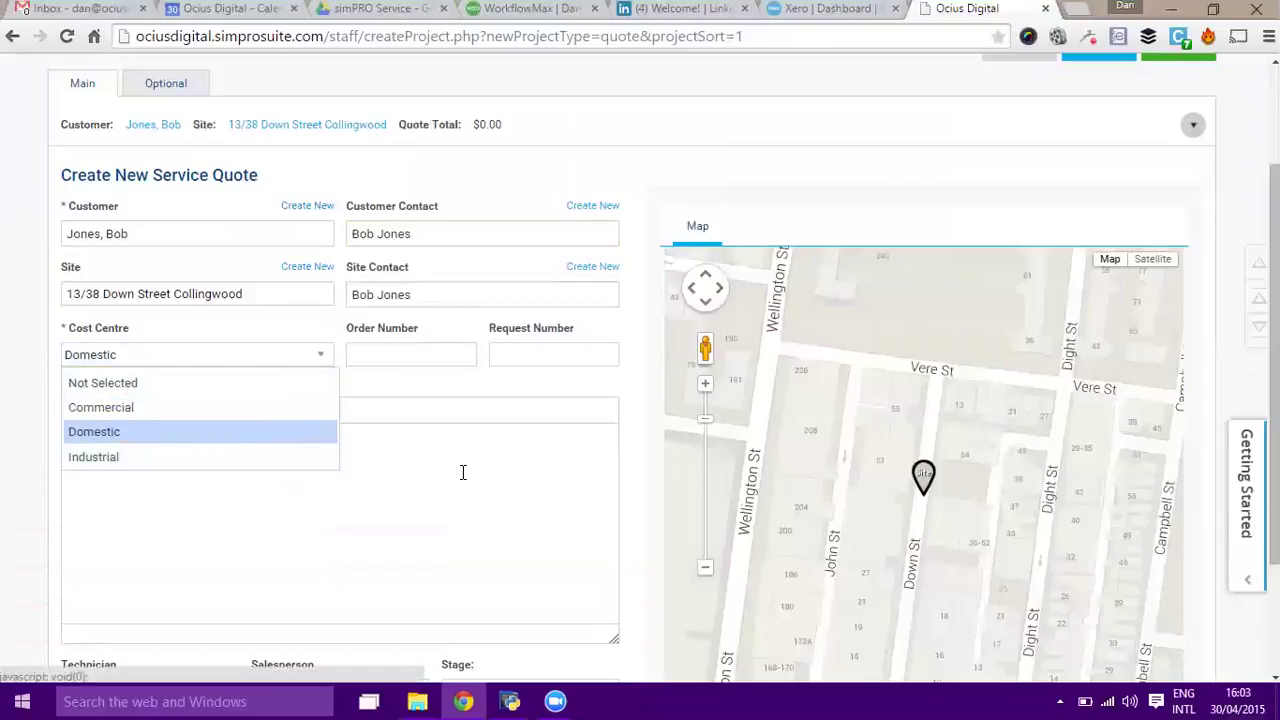
pyautogui.click(402, 356)
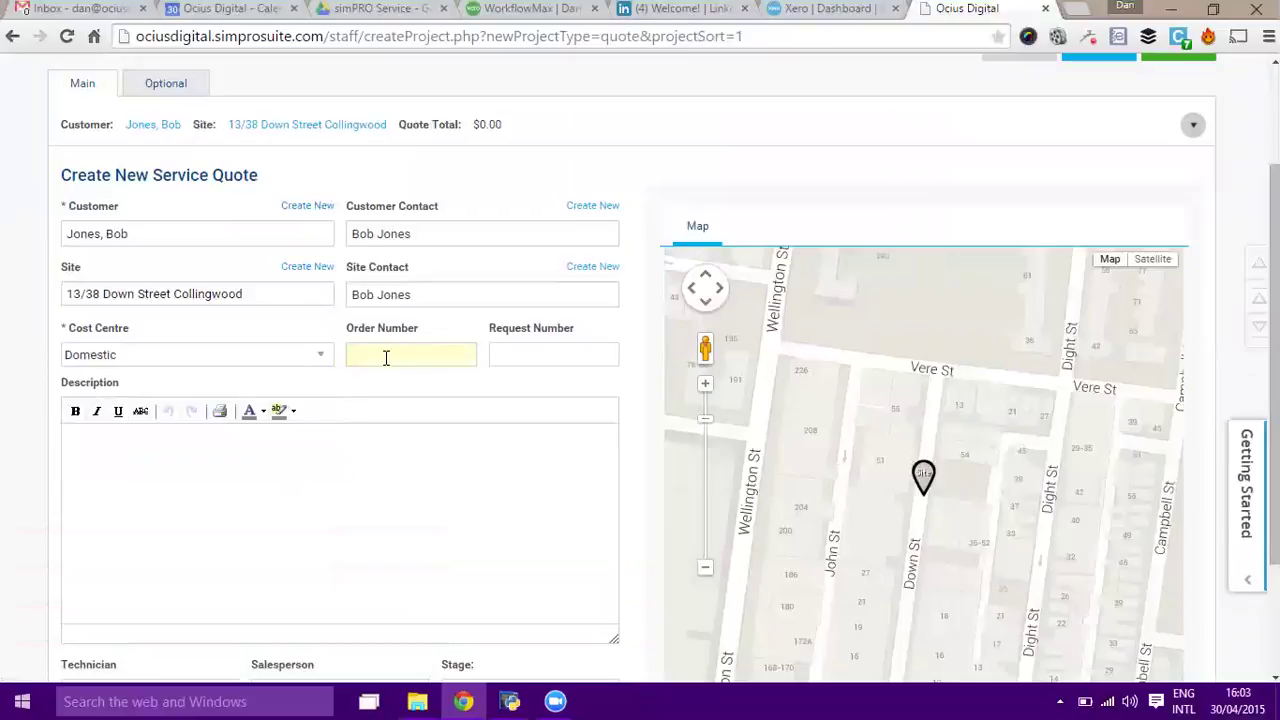
pyautogui.write('Install two new shortwer units')
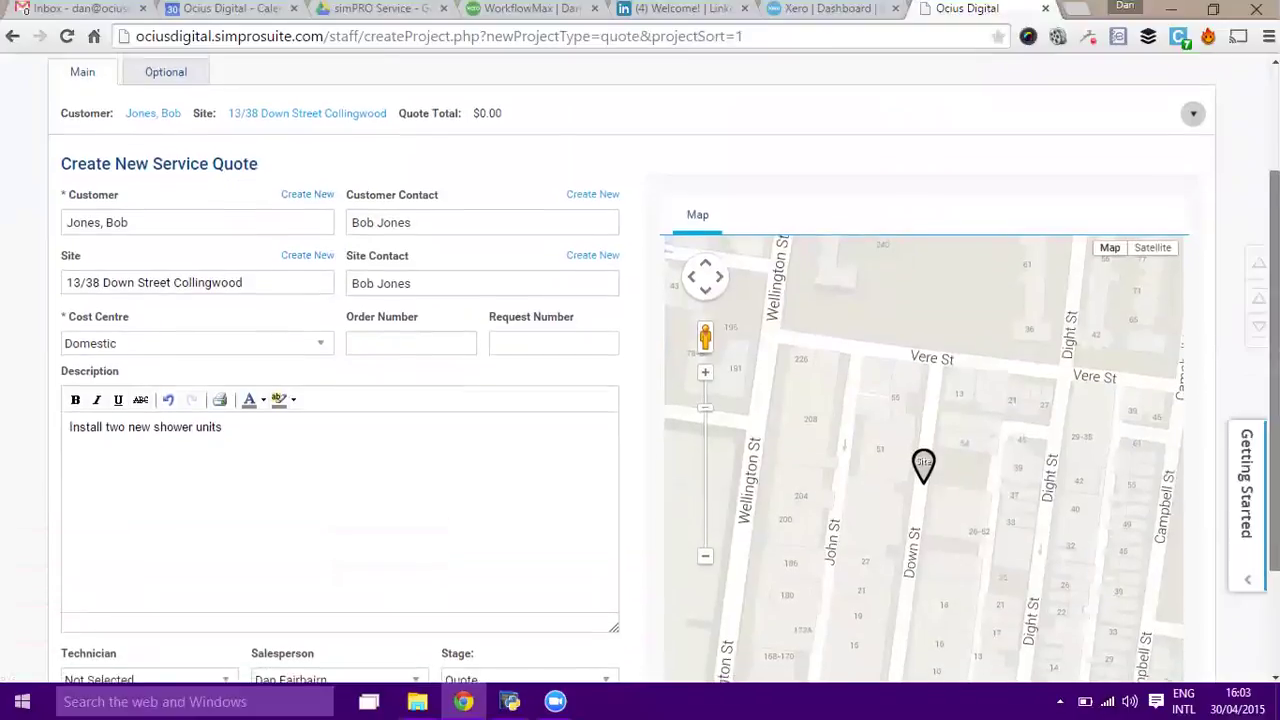
pyautogui.scroll(-2, 656, 515)
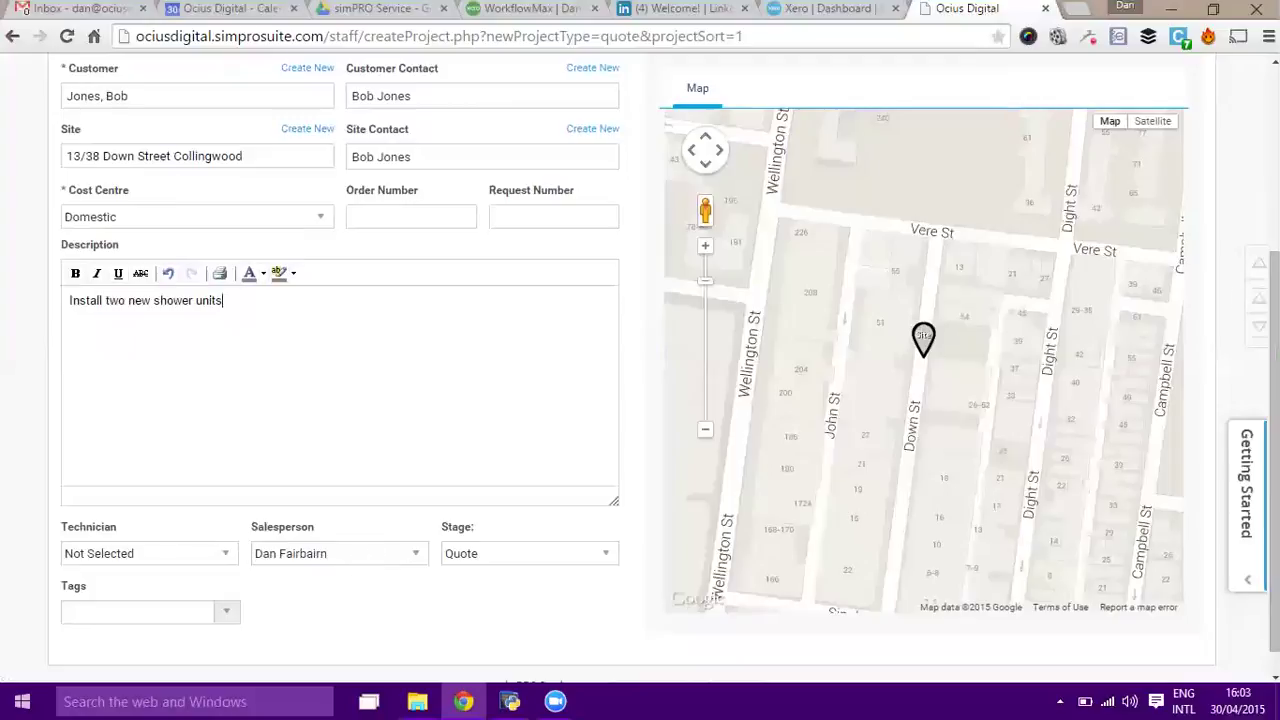
# Review the Optional tab rates, then create the quote with its $150 call-out fee.
pyautogui.scroll(3, 1150, 300)
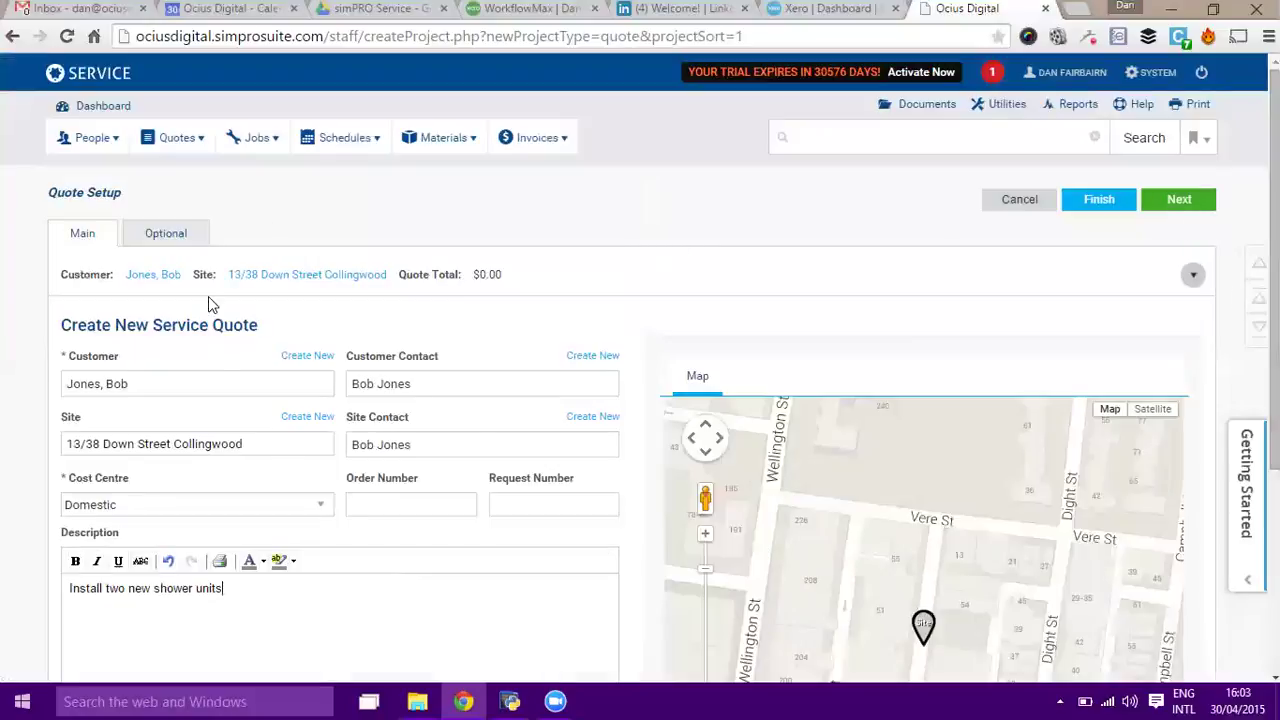
pyautogui.click(159, 241)
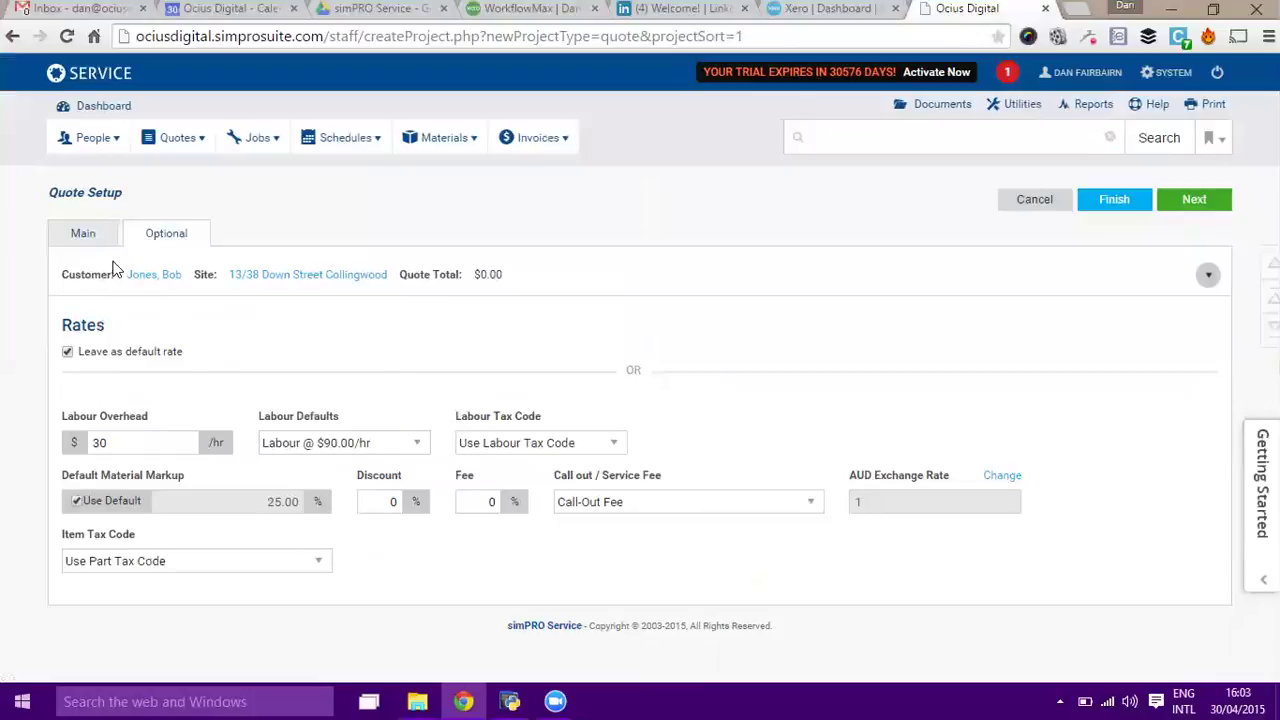
pyautogui.click(88, 233)
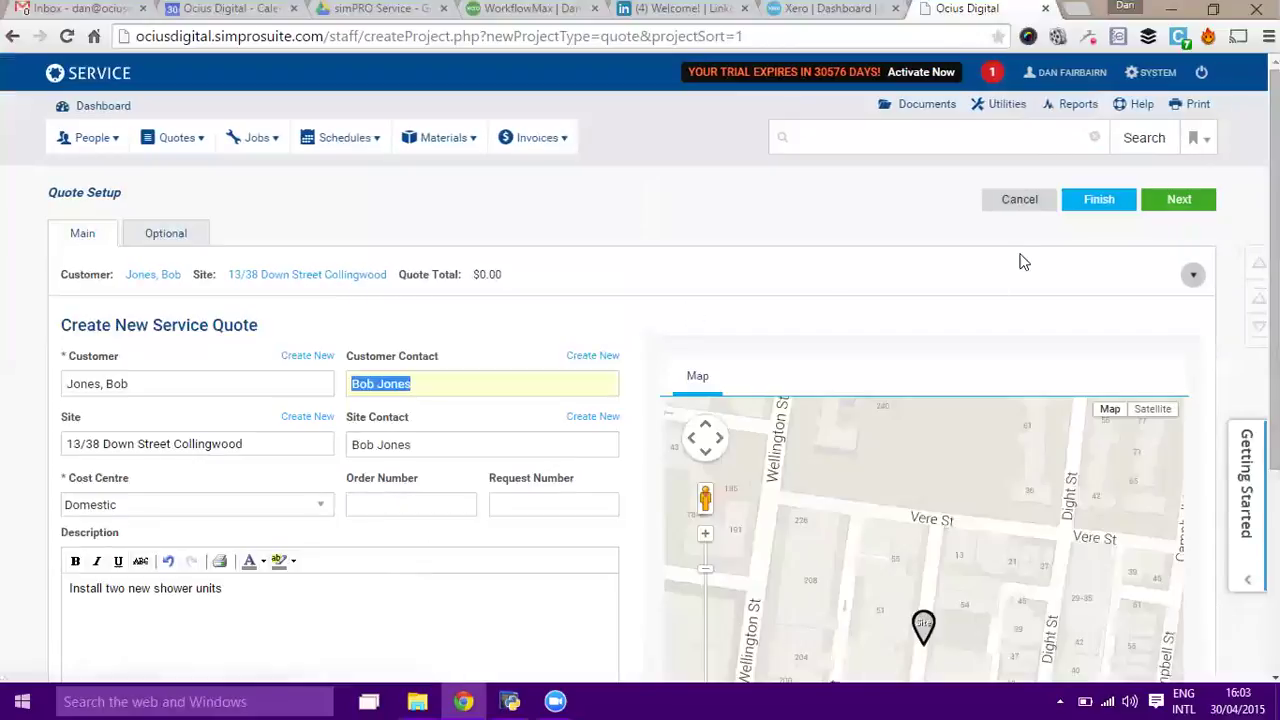
pyautogui.click(1177, 203)
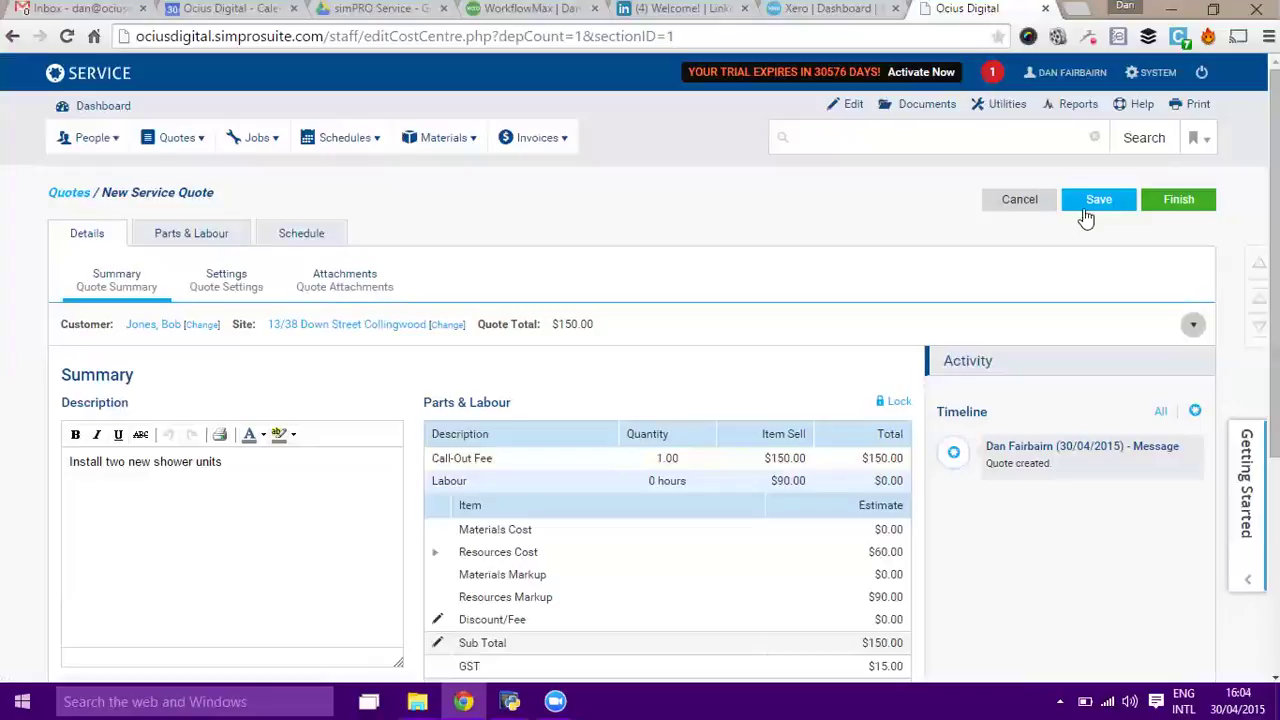
# Save the quote as #102 and add a private note recording the site visit access code.
pyautogui.click(1098, 201)
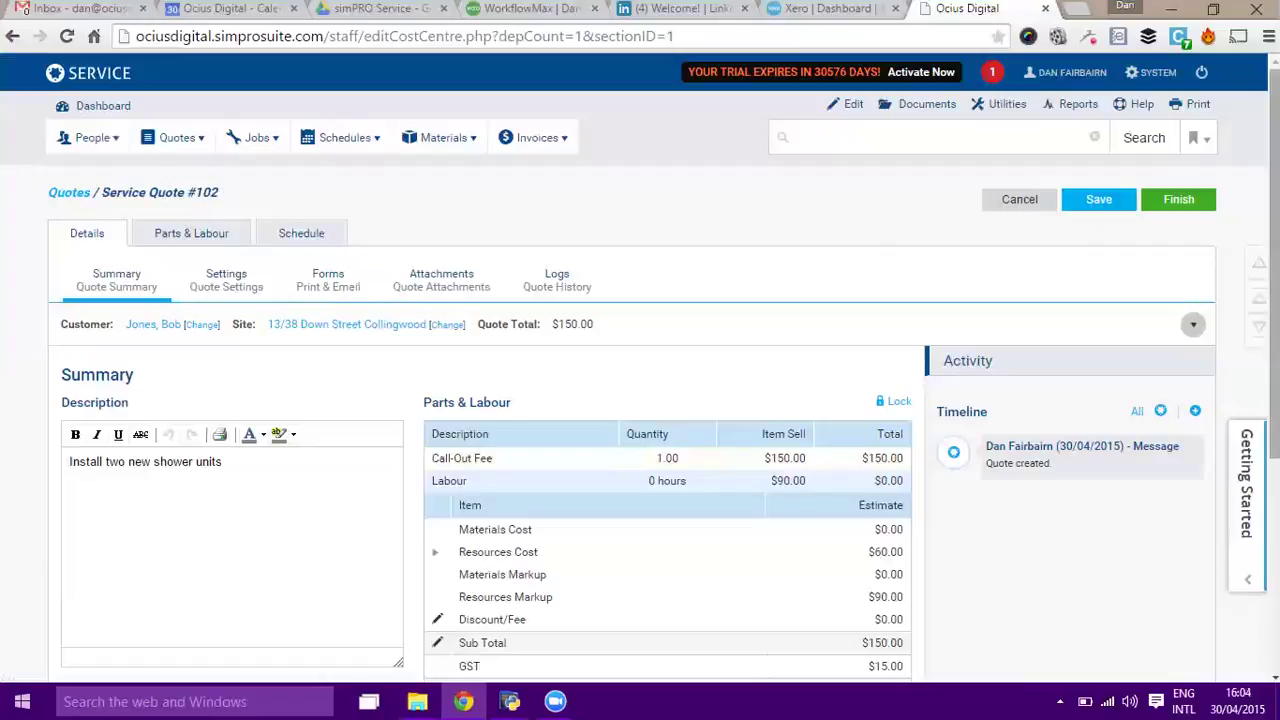
pyautogui.scroll(-2, 1275, 300)
pyautogui.scroll(-1, 640, 366)
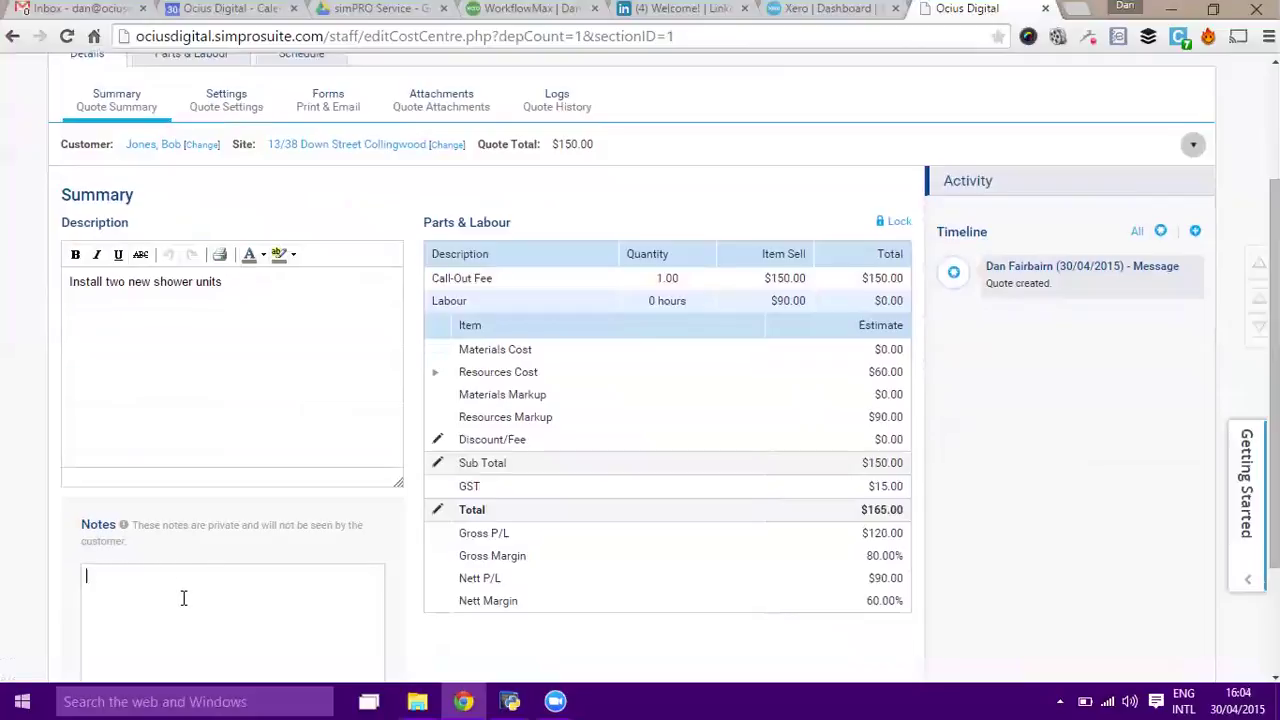
pyautogui.write('ite Visit - Access Code 1234')
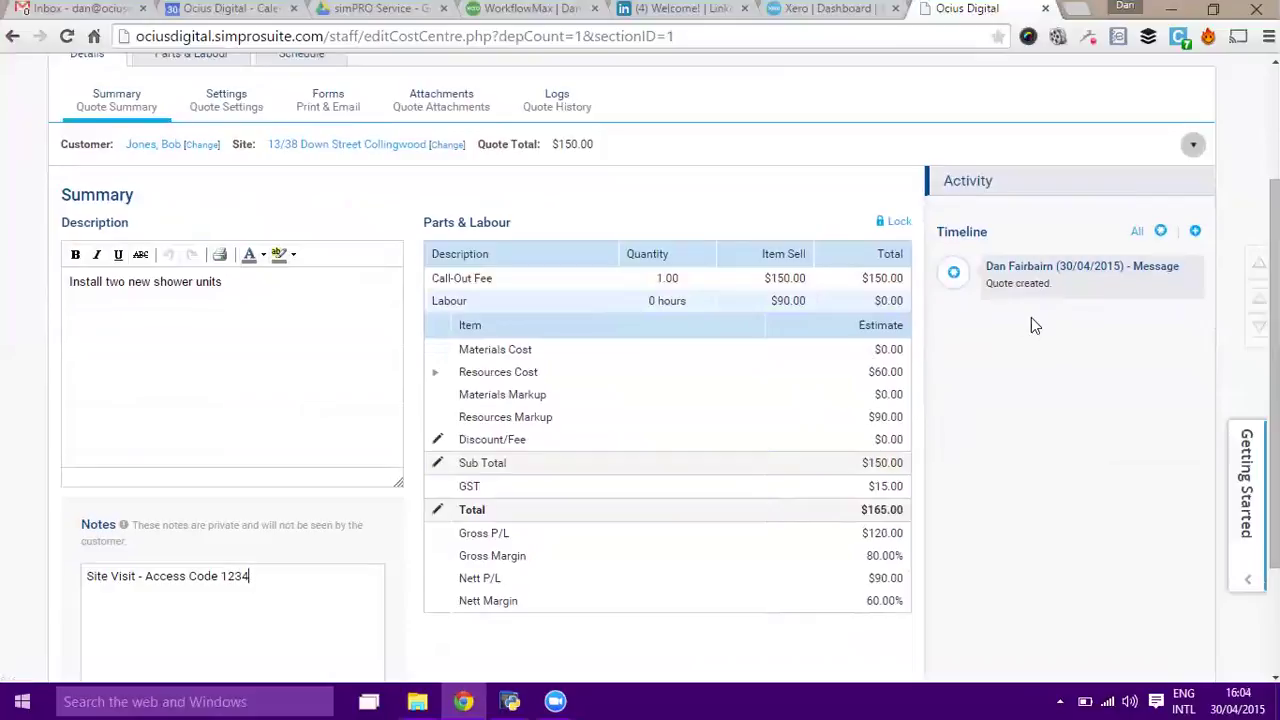
pyautogui.scroll(3, 1157, 160)
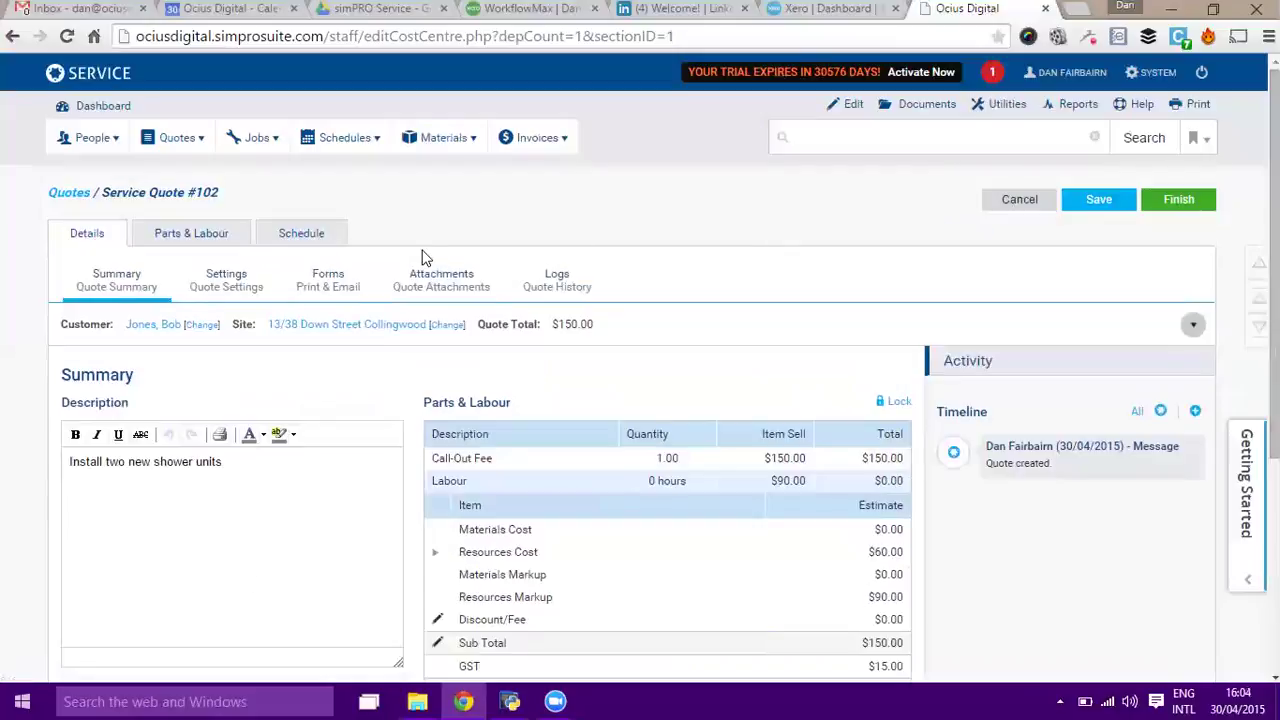
# Check the quote's salesperson and Domestic cost centre settings, then go to its Attachments page.
pyautogui.click(230, 284)
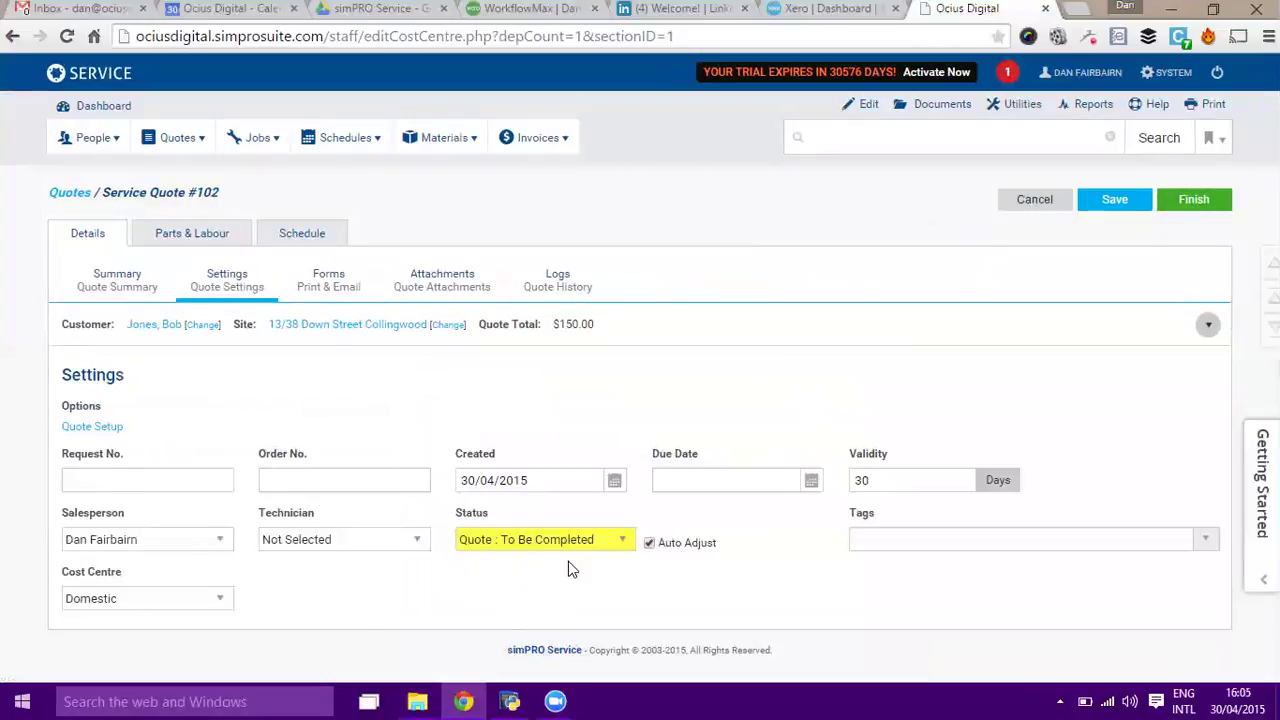
pyautogui.click(199, 545)
pyautogui.click(200, 543)
pyautogui.click(188, 598)
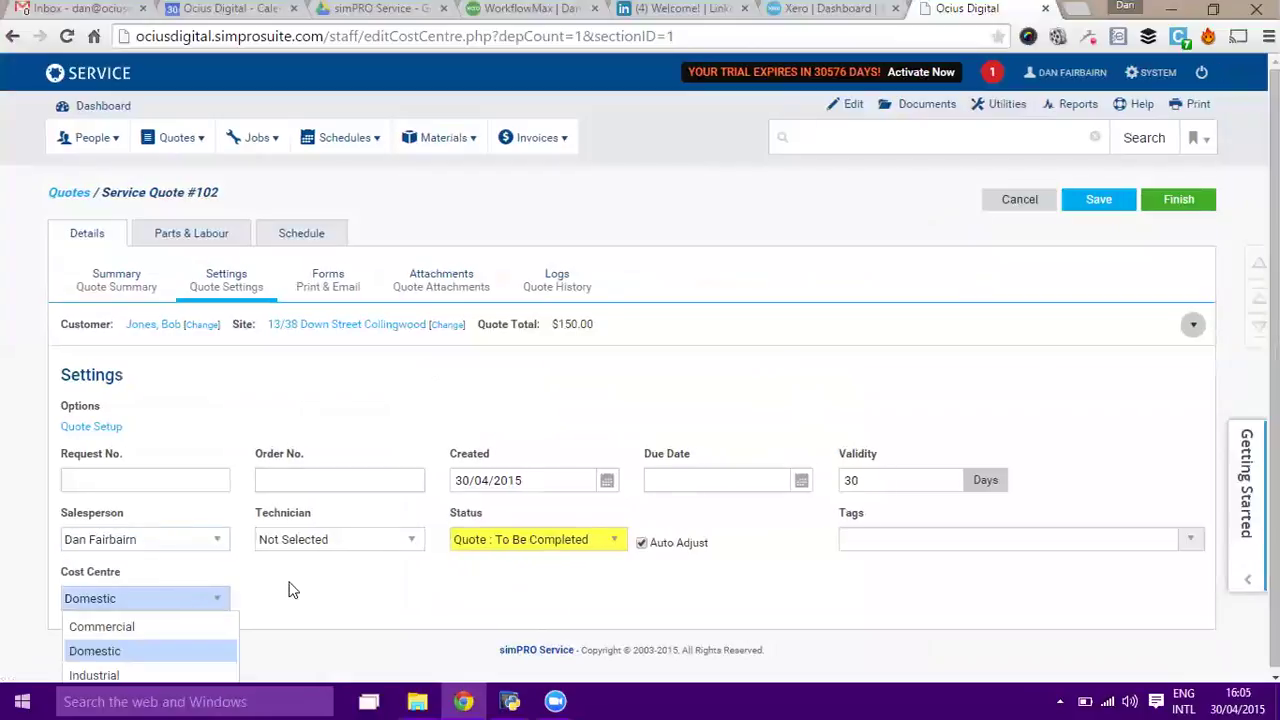
pyautogui.click(326, 579)
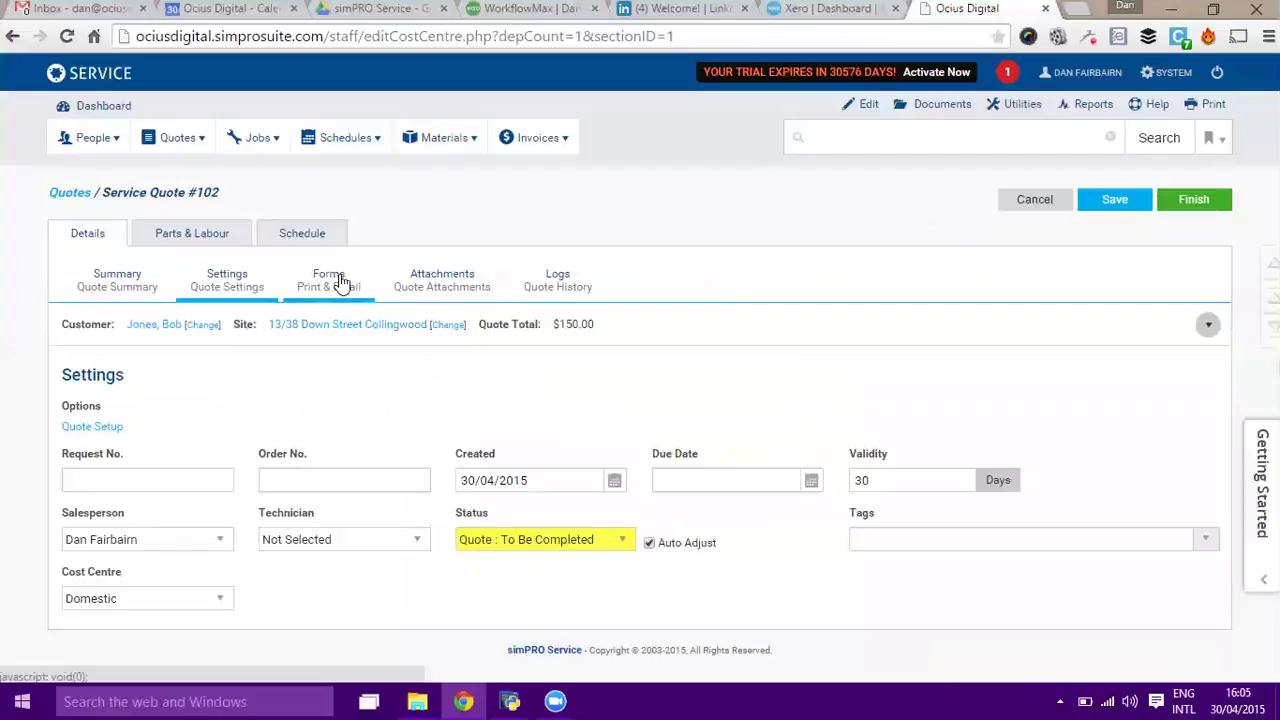
pyautogui.click(432, 277)
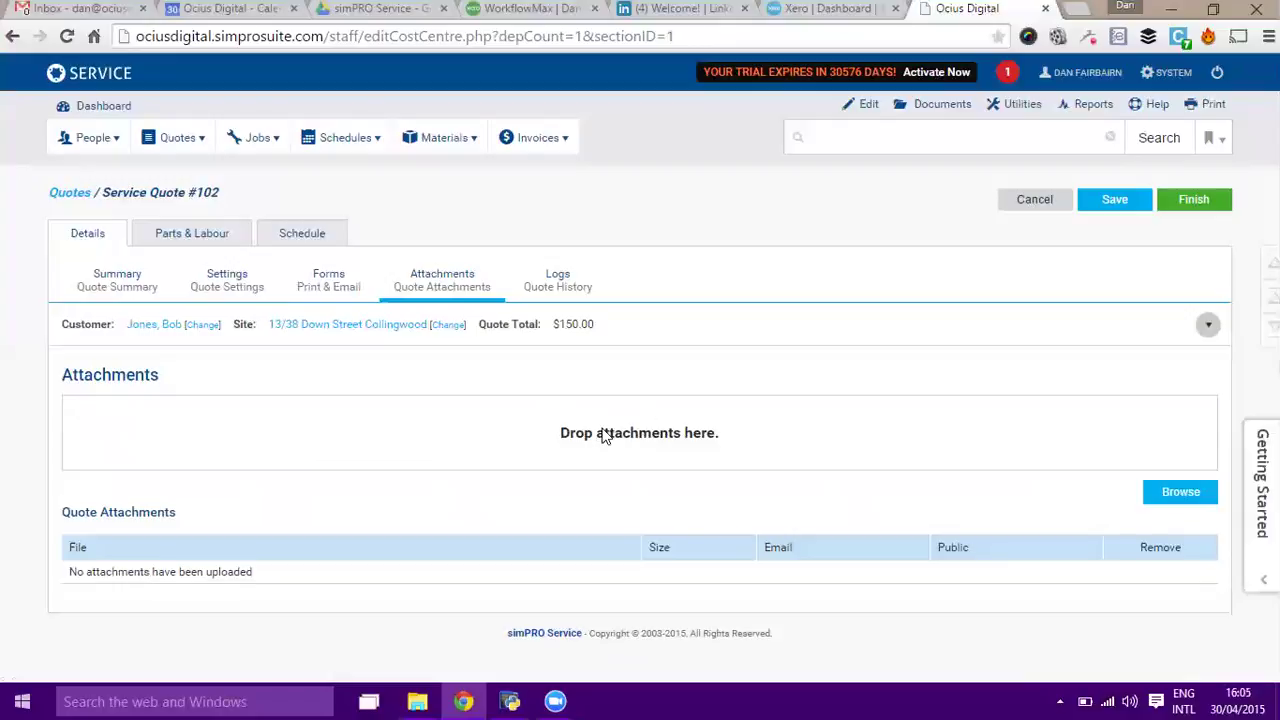
# Browse Downloads and Desktop for an attachment, then return to the quote without choosing a file.
pyautogui.click(418, 701)
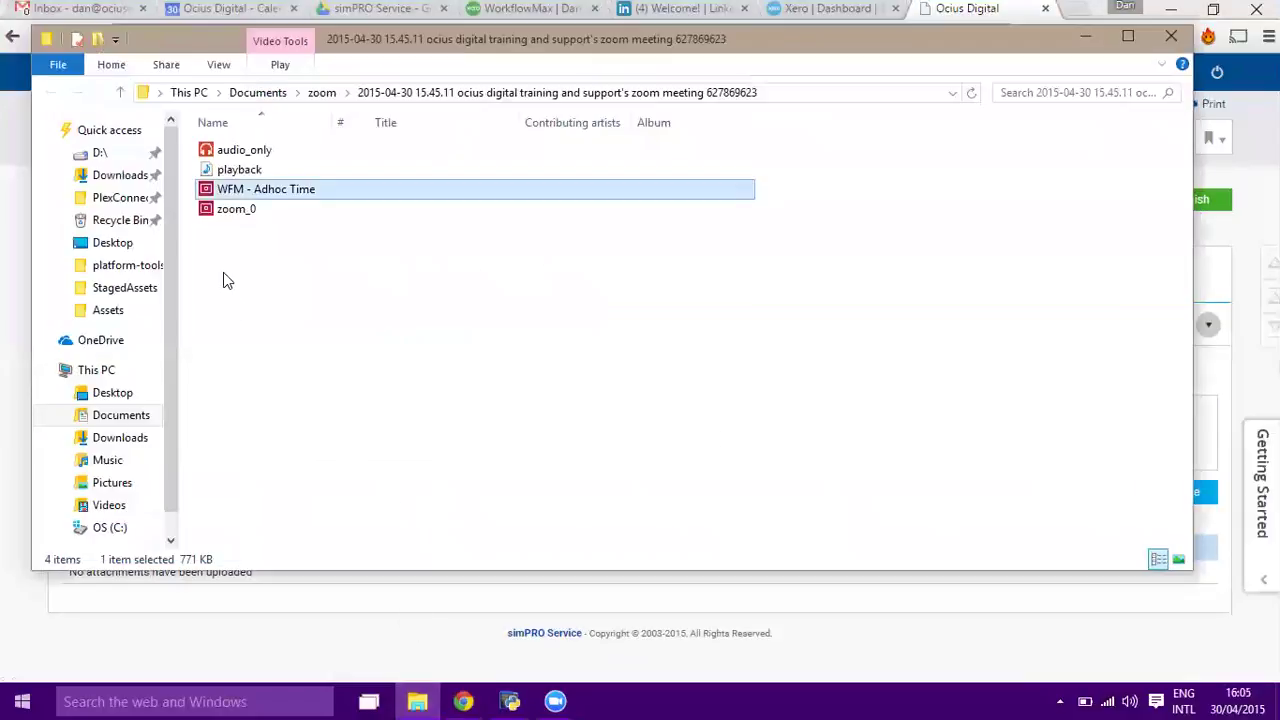
pyautogui.click(118, 175)
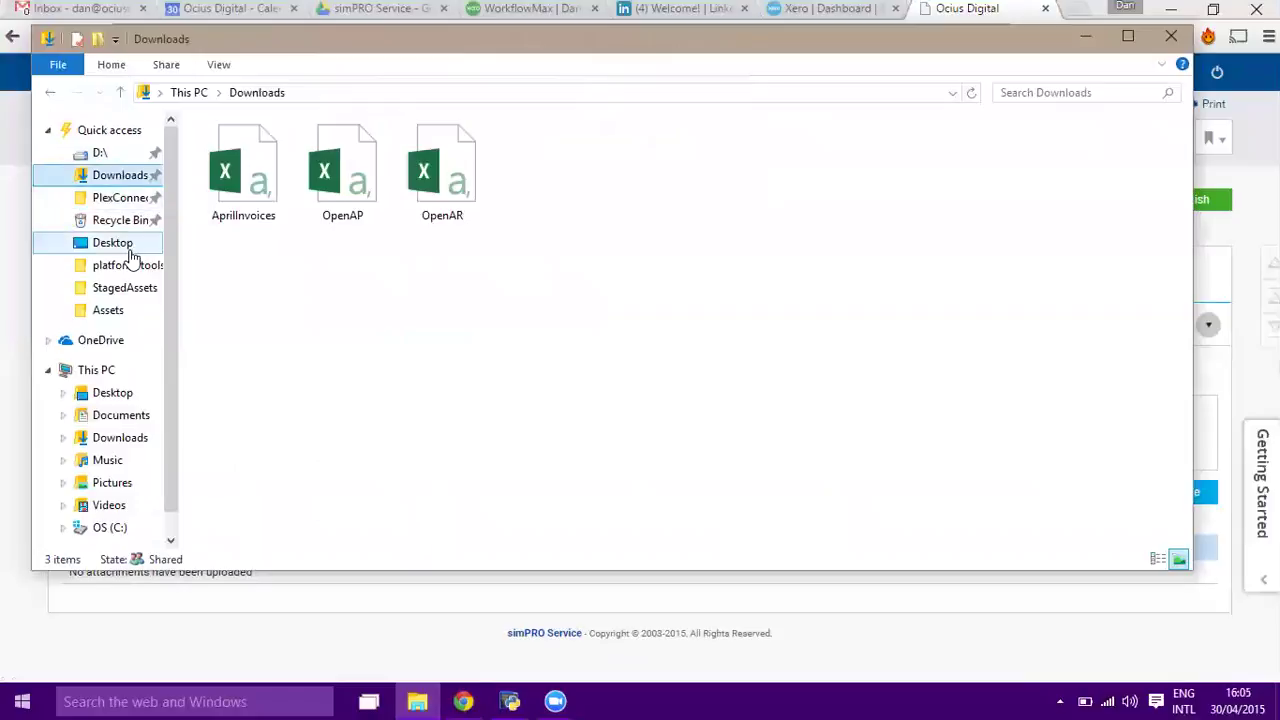
pyautogui.click(112, 393)
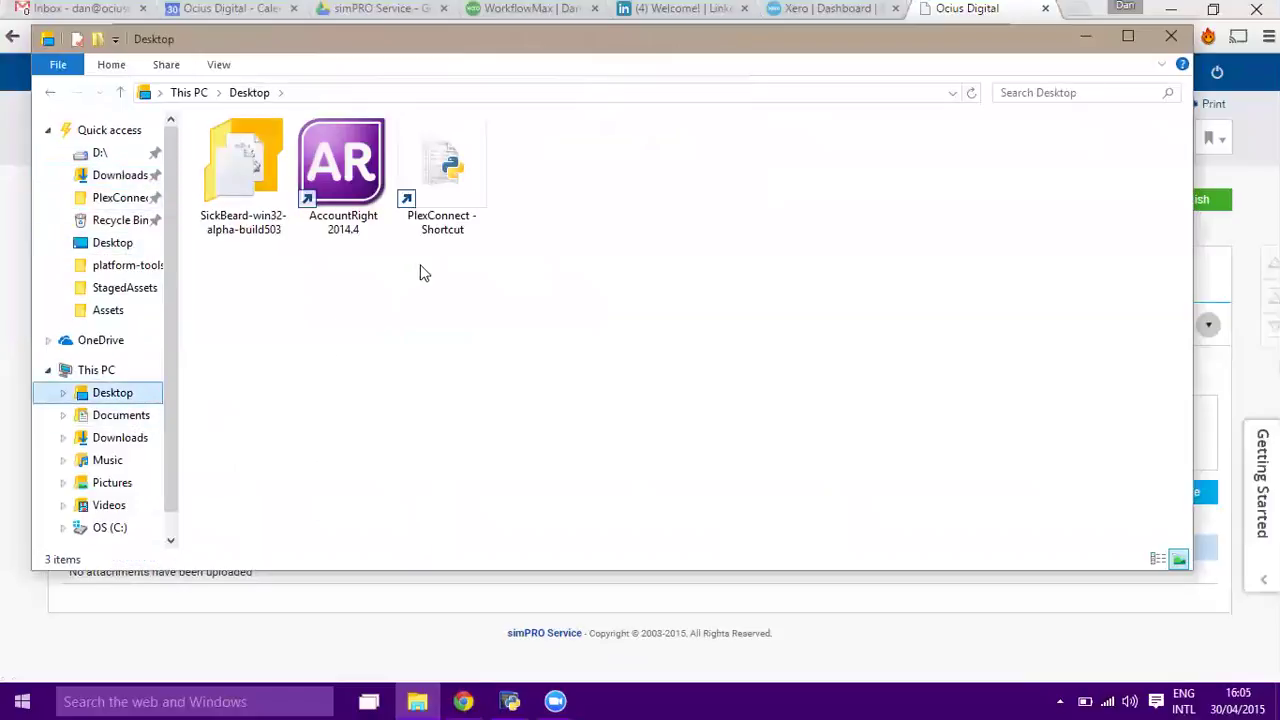
pyautogui.press('super+Tab')
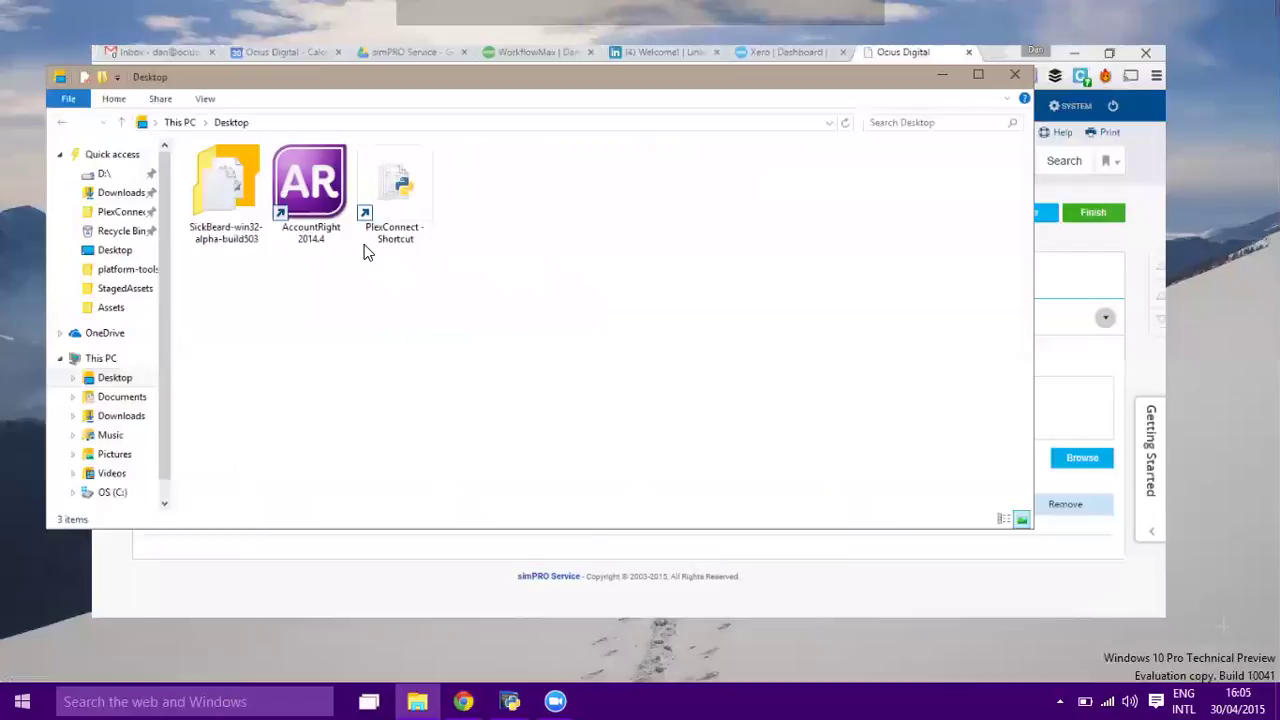
pyautogui.click(491, 268)
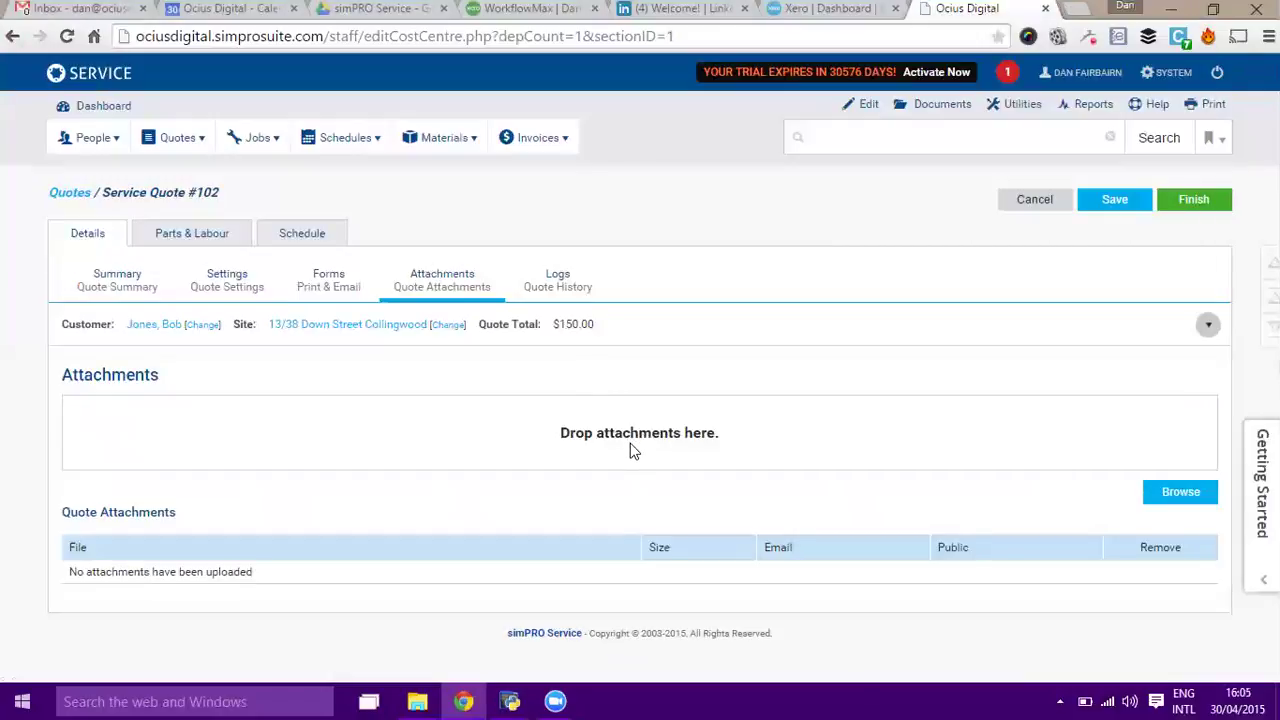
# Check the quote's Logs, then view Parts & Labour listing the Call-Out Fee and $90/hr labour.
pyautogui.click(557, 280)
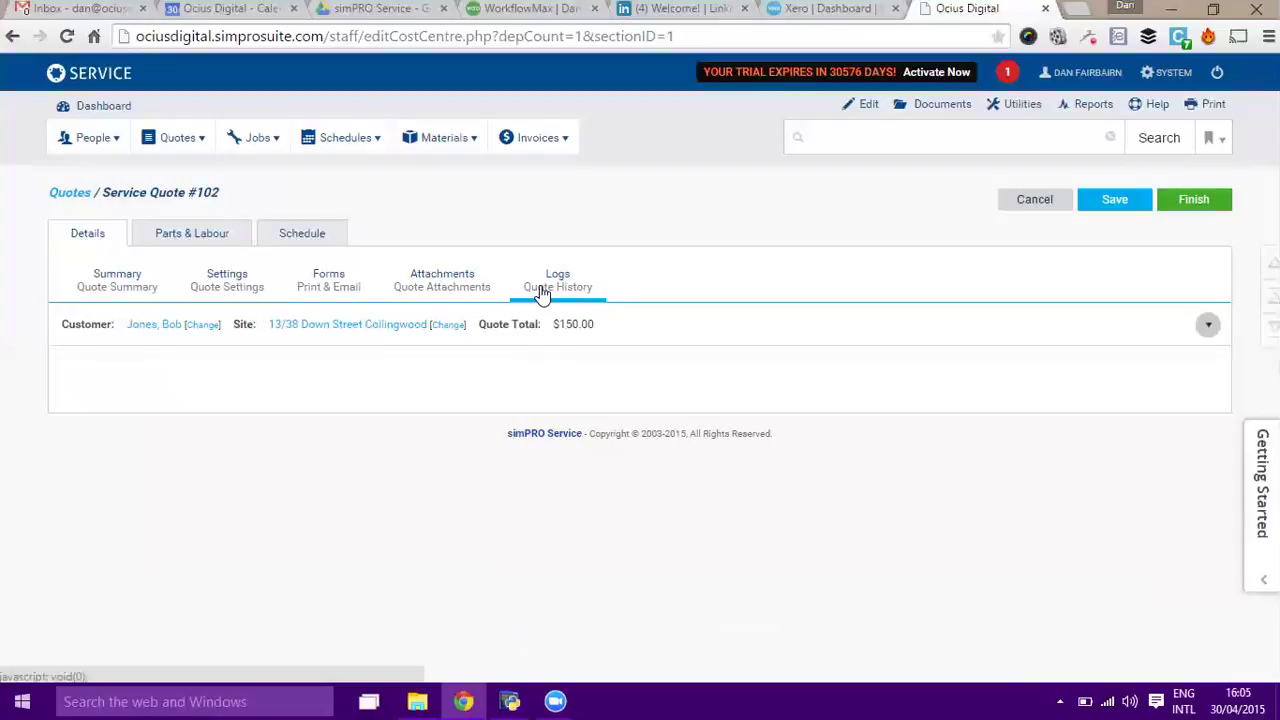
pyautogui.click(201, 238)
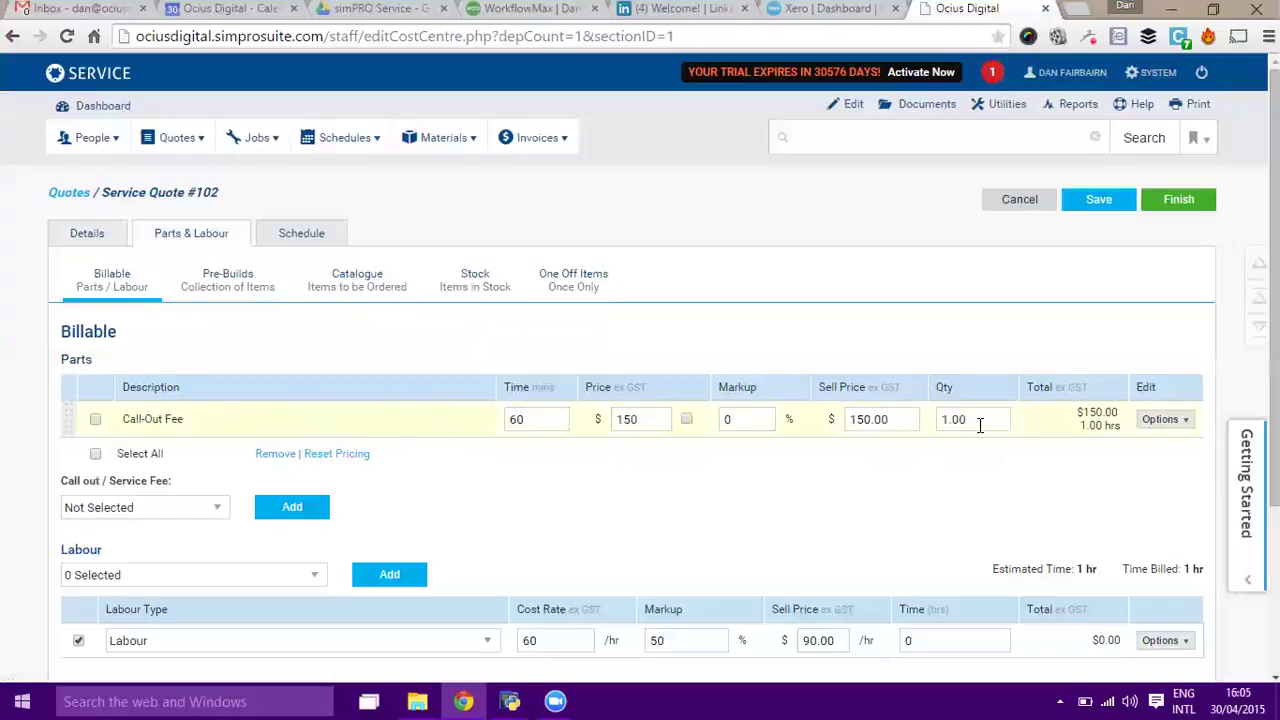
# Remove the $150 Call-Out Fee part from quote #102.
pyautogui.click(1164, 422)
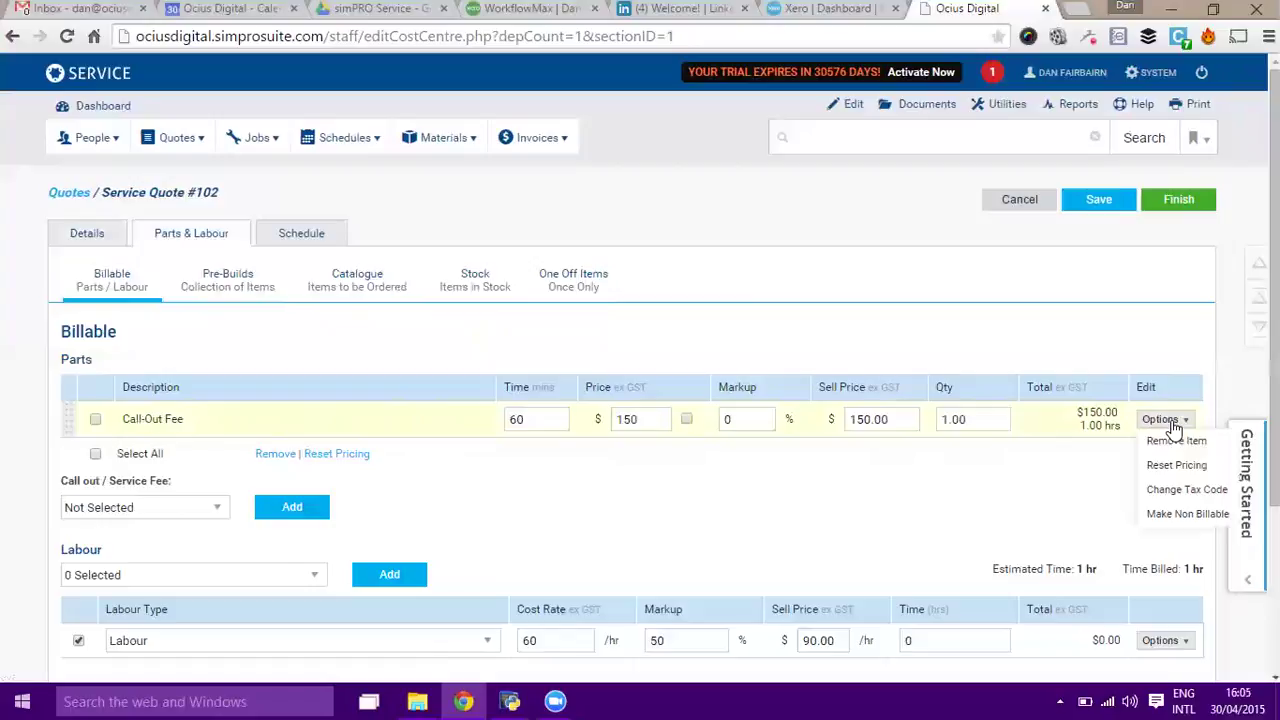
pyautogui.click(1177, 443)
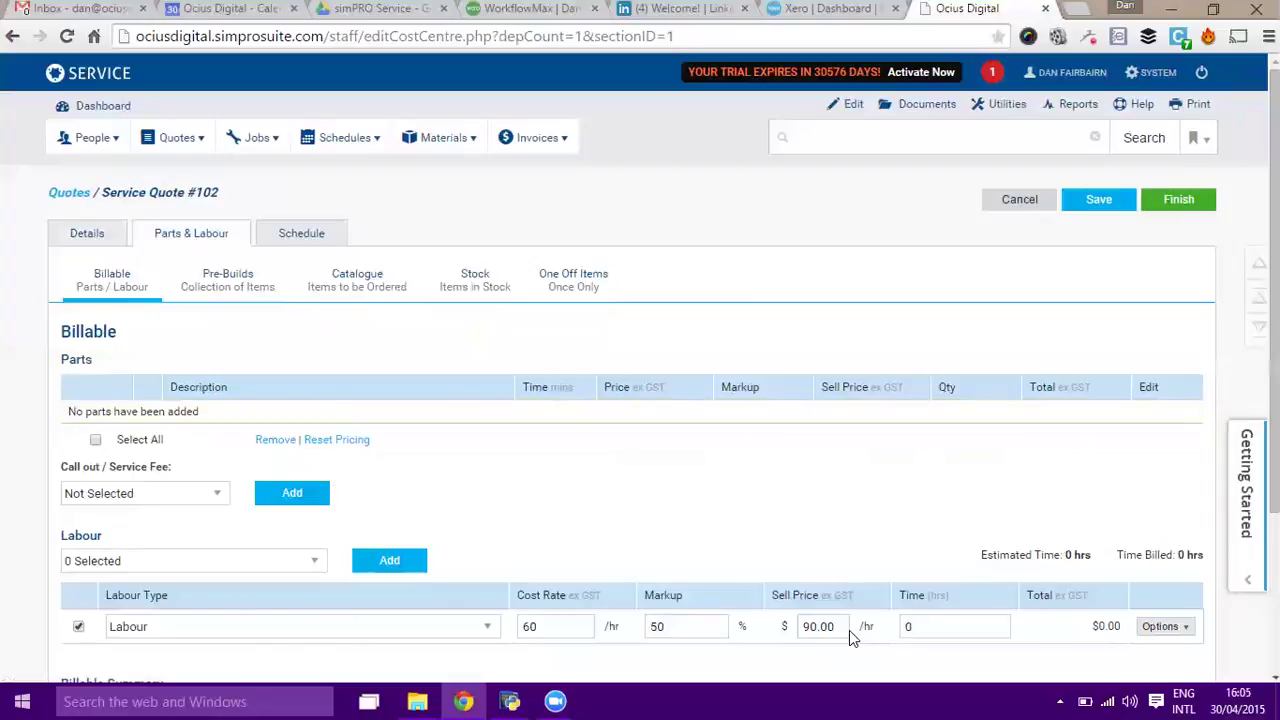
# Add AIRCE250, WATAEF34-30 and HAGLH901 from the Lawrence and Hanson Products catalogue group.
pyautogui.click(350, 283)
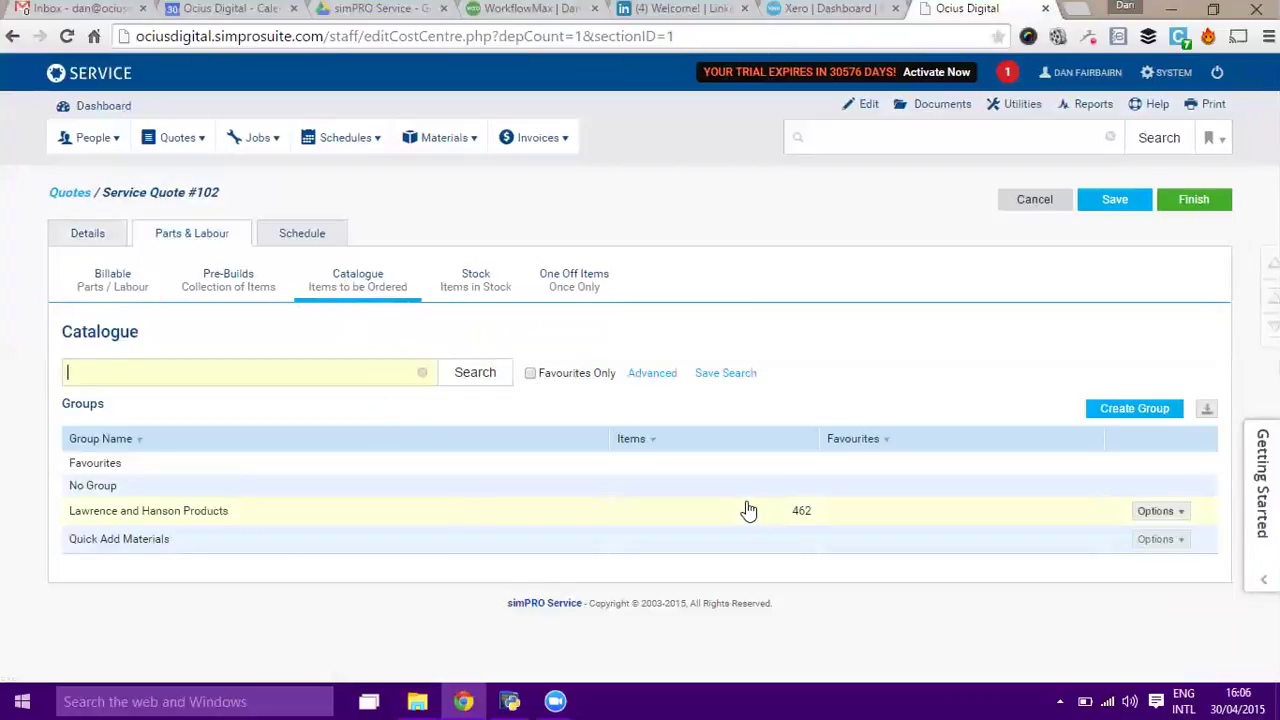
pyautogui.click(465, 507)
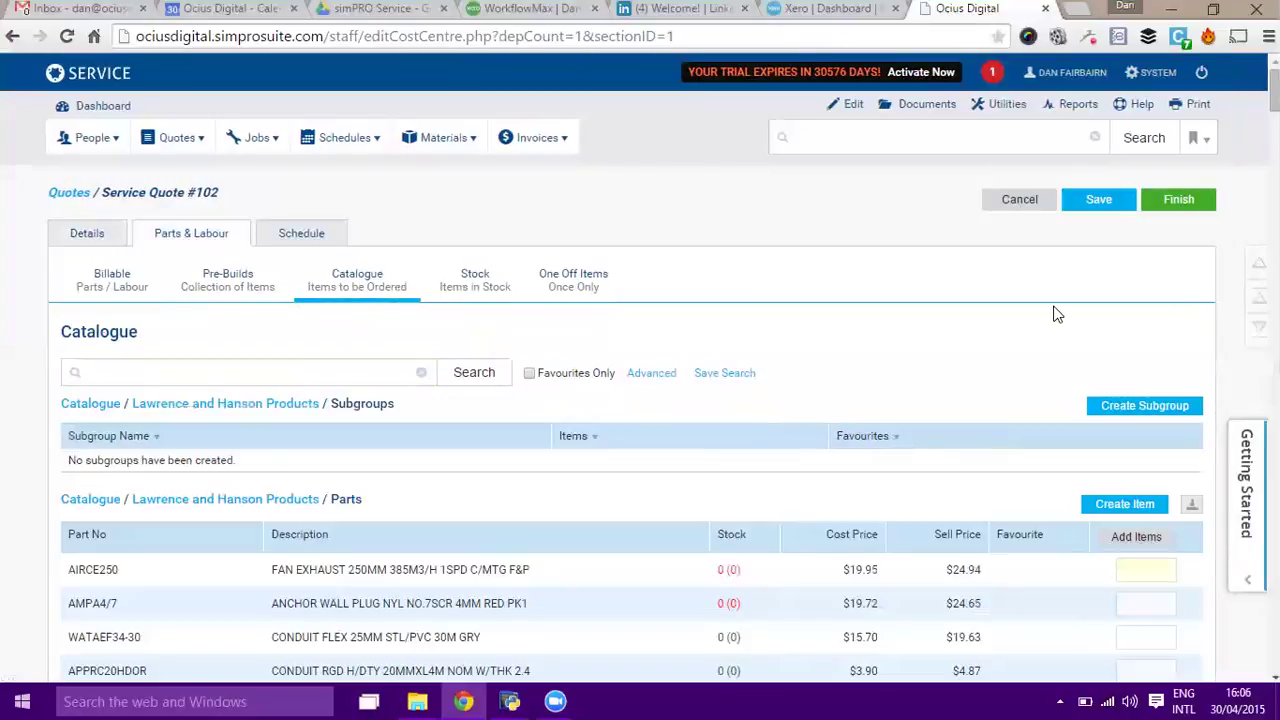
pyautogui.scroll(-2, 1055, 308)
pyautogui.scroll(-1, 1055, 308)
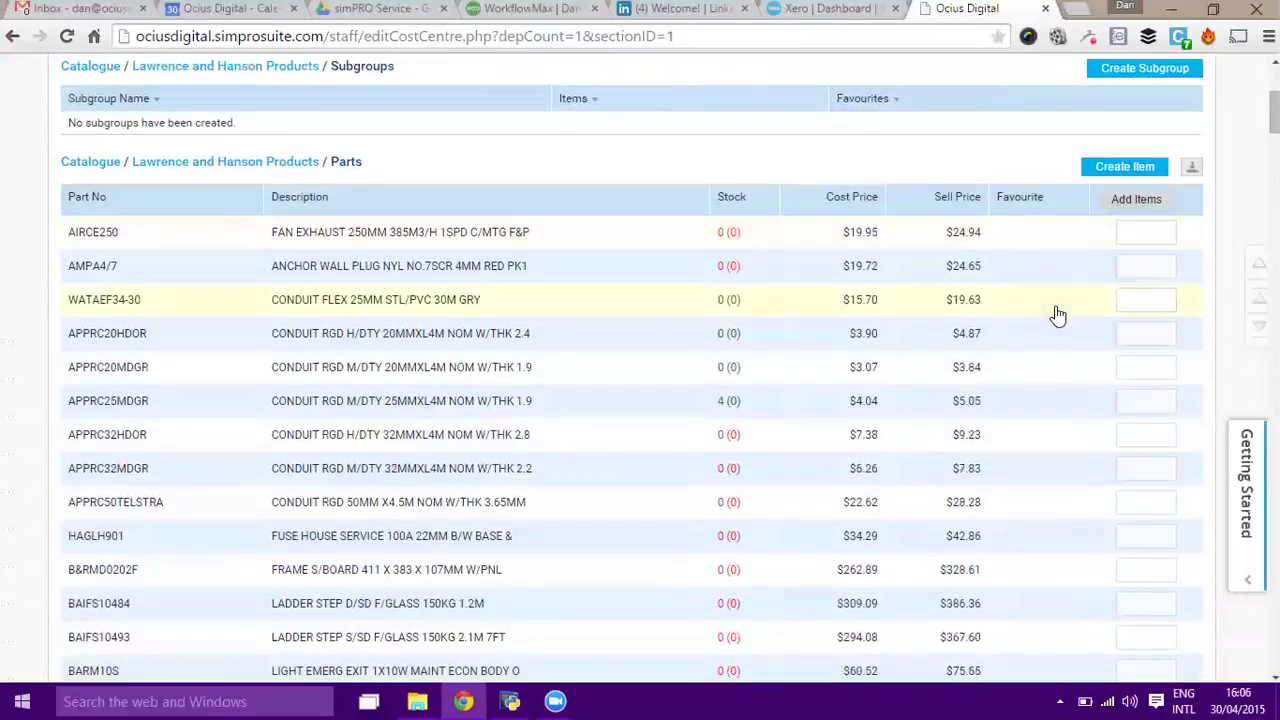
pyautogui.click(977, 470)
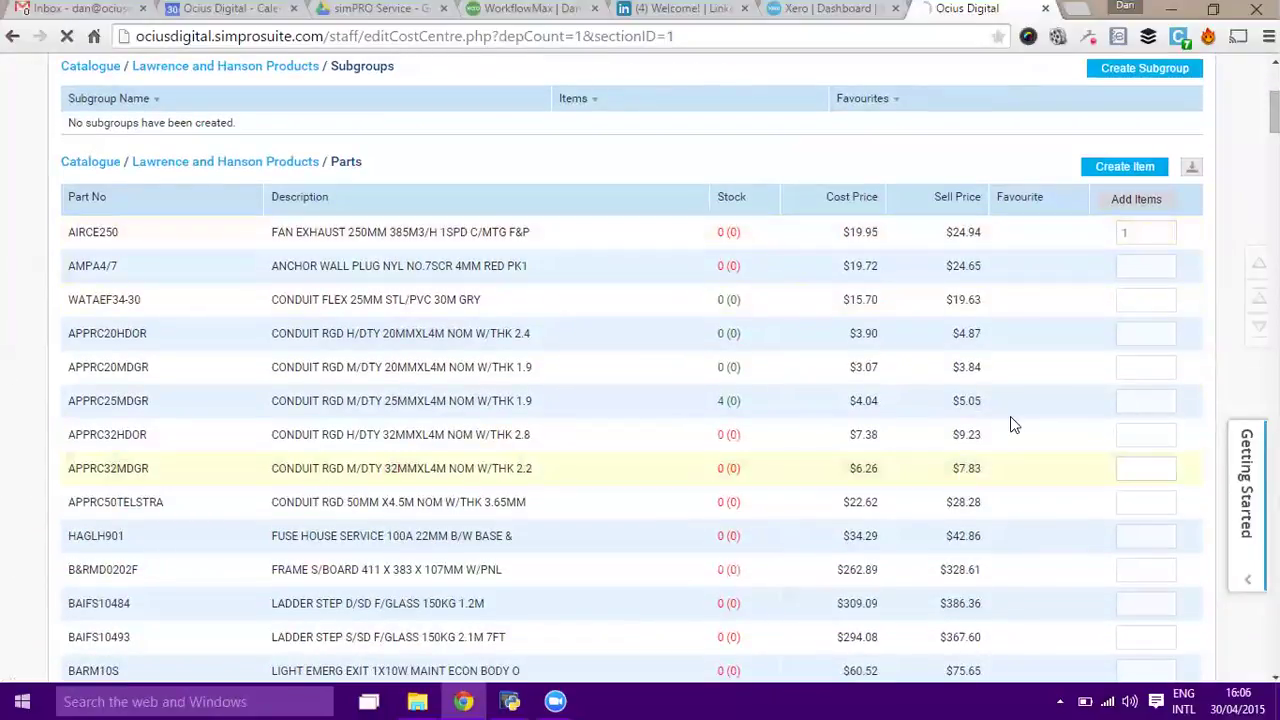
pyautogui.click(1185, 75)
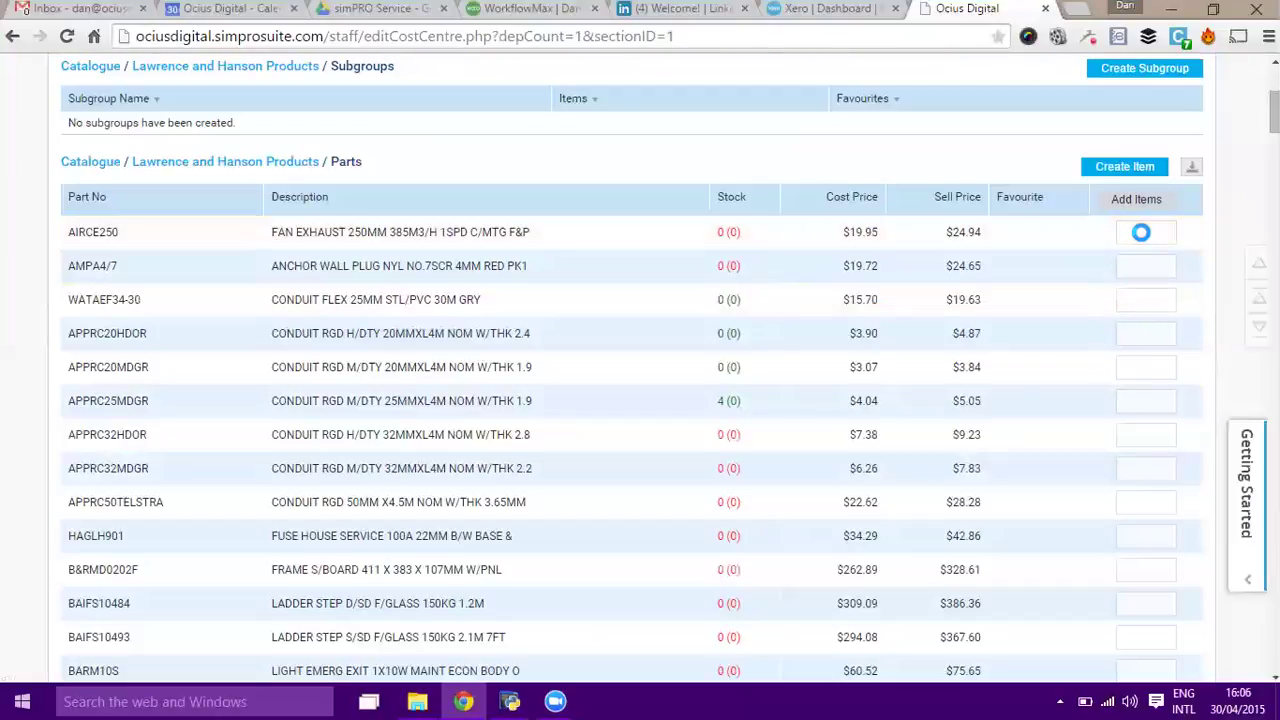
pyautogui.click(1143, 233)
pyautogui.write('1')
pyautogui.click(1141, 299)
pyautogui.write('1')
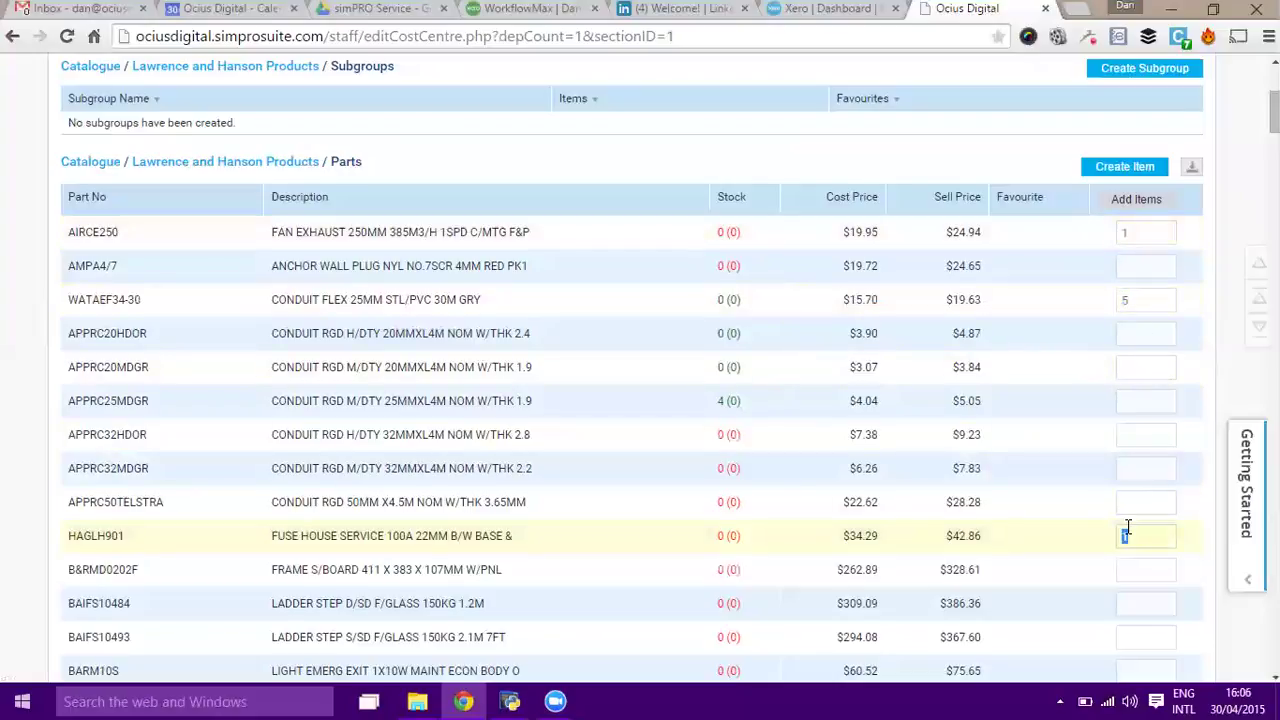
pyautogui.click(1124, 200)
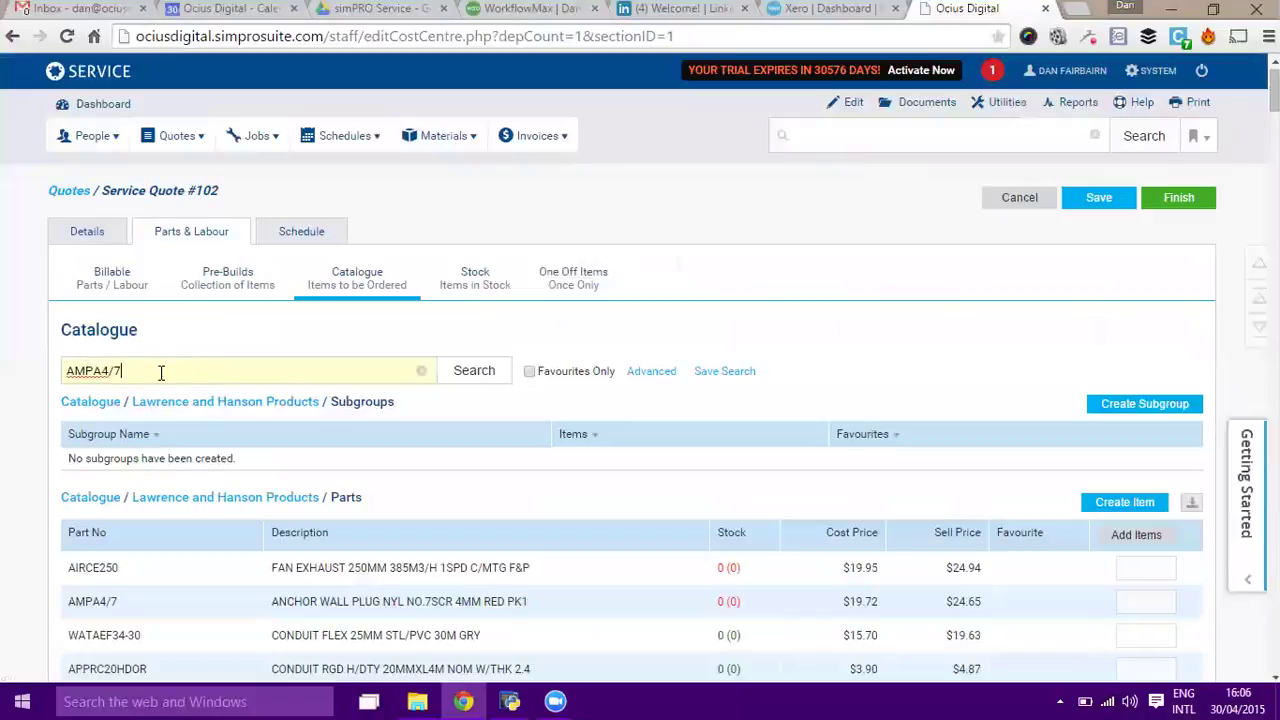
# Search the catalogue for AMPA4/7 and add 10 to the quote.
pyautogui.press('Return')
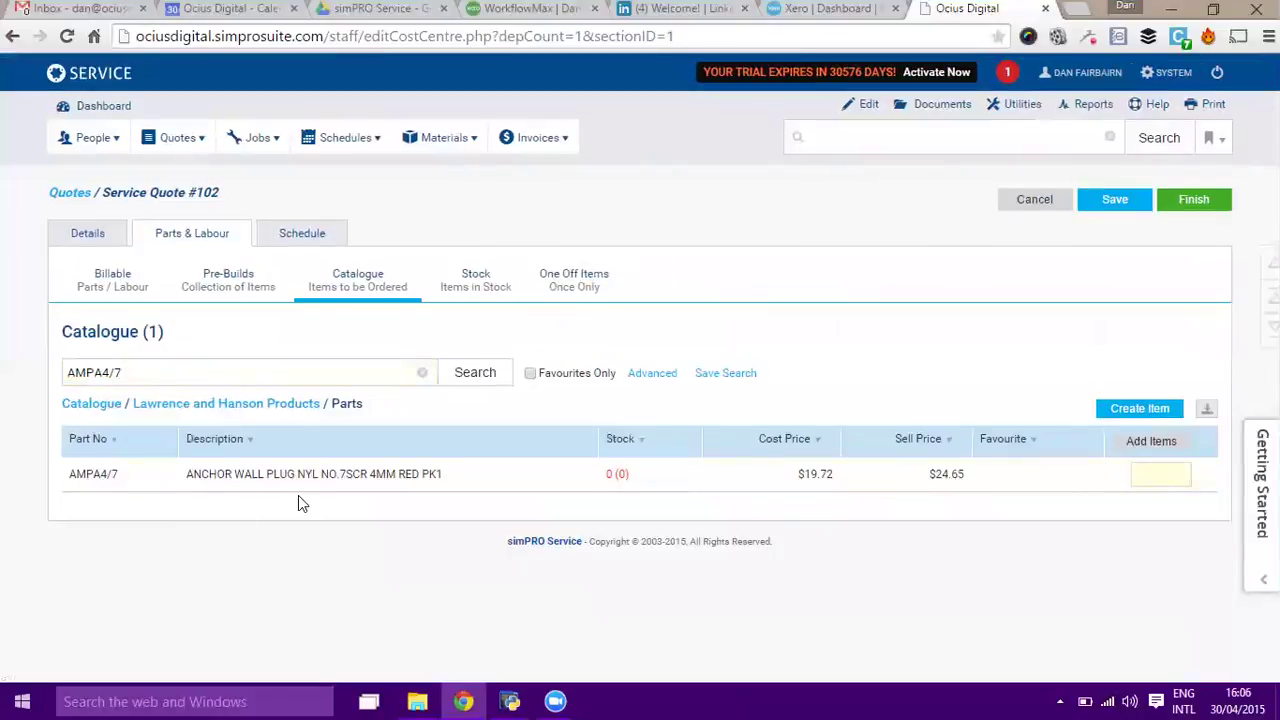
pyautogui.write('10')
pyautogui.click(1146, 440)
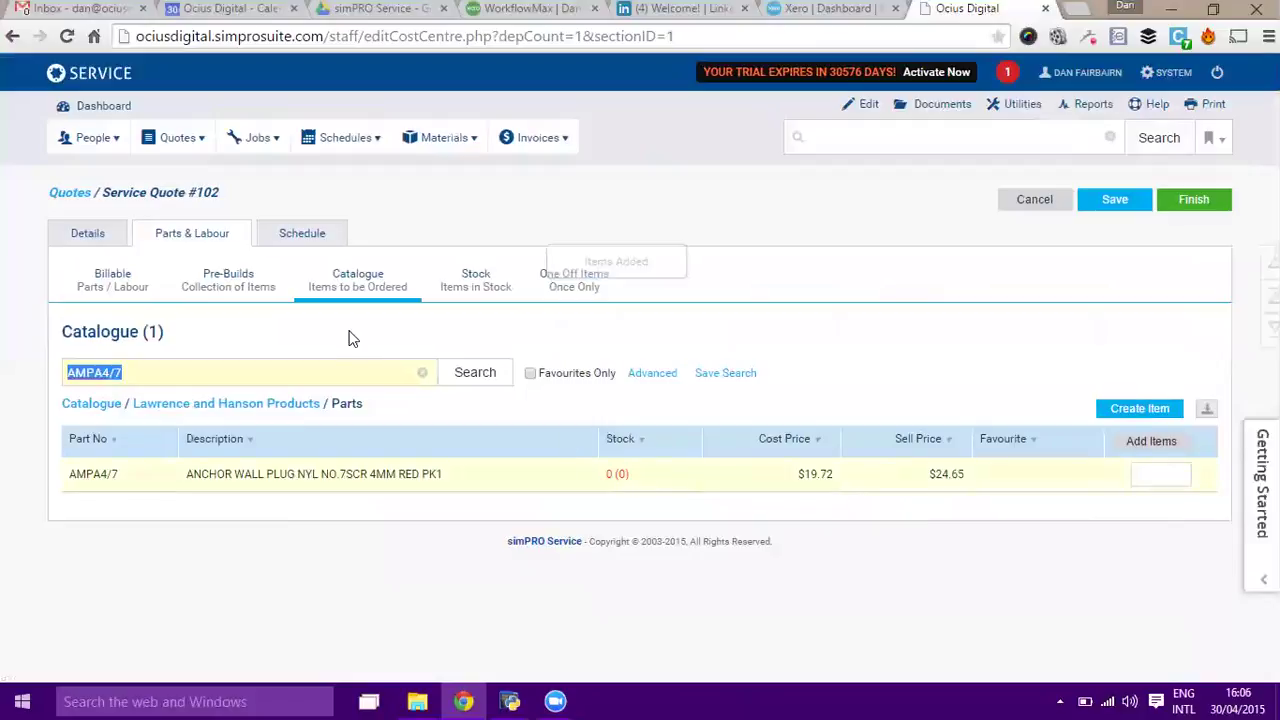
# Trial a 100 markup on WATAEF34-30 and a $50 sell price on HAGLH901.
pyautogui.click(113, 276)
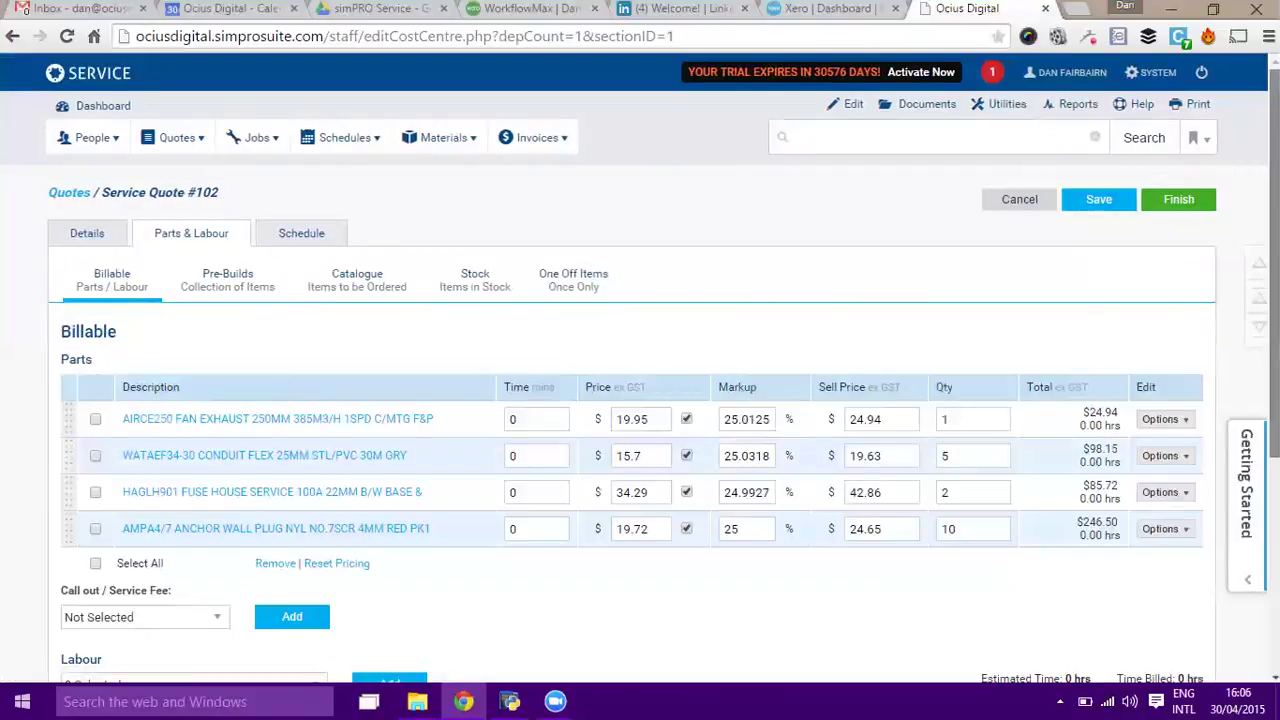
pyautogui.scroll(-2, 1120, 343)
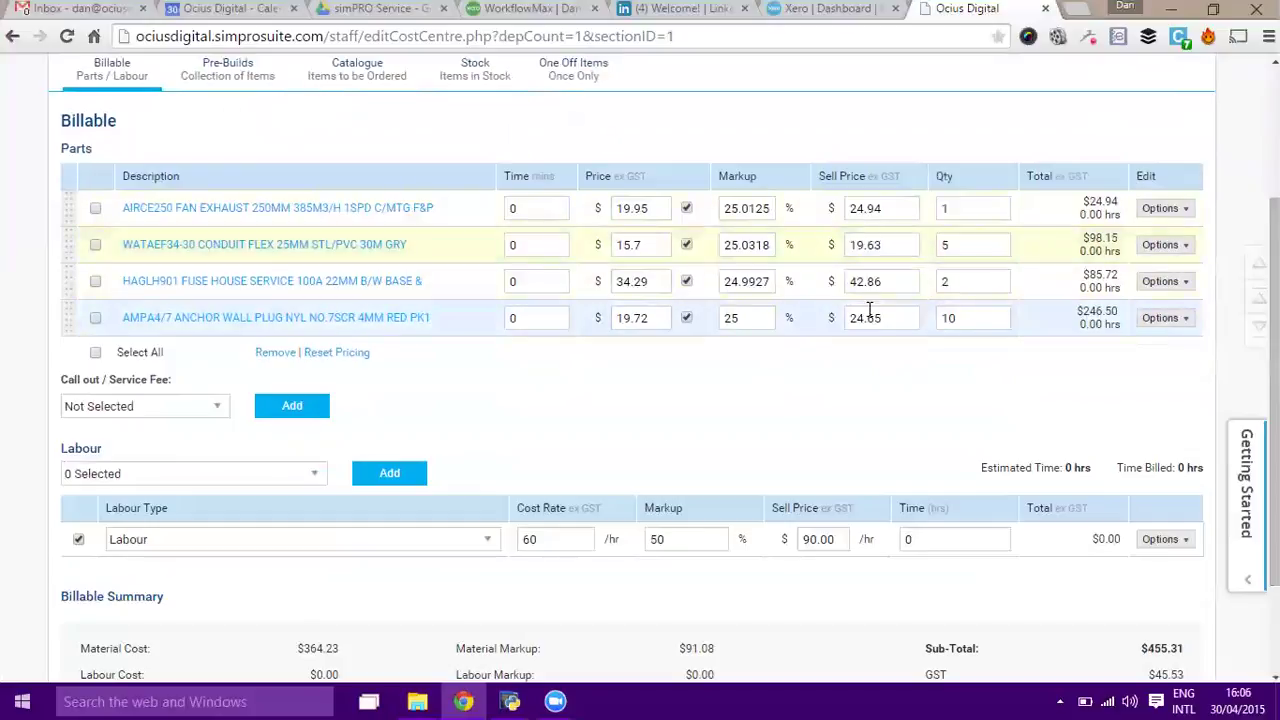
pyautogui.doubleClick(752, 247)
pyautogui.write('100')
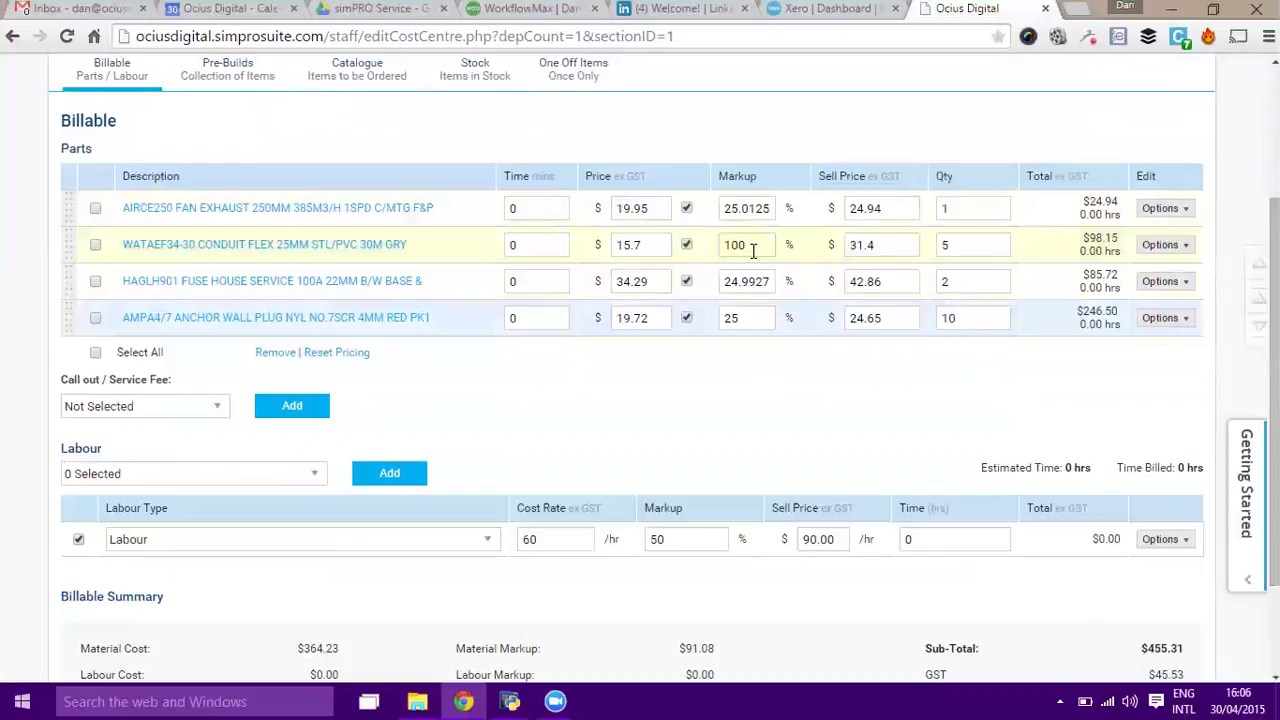
pyautogui.press('Tab')
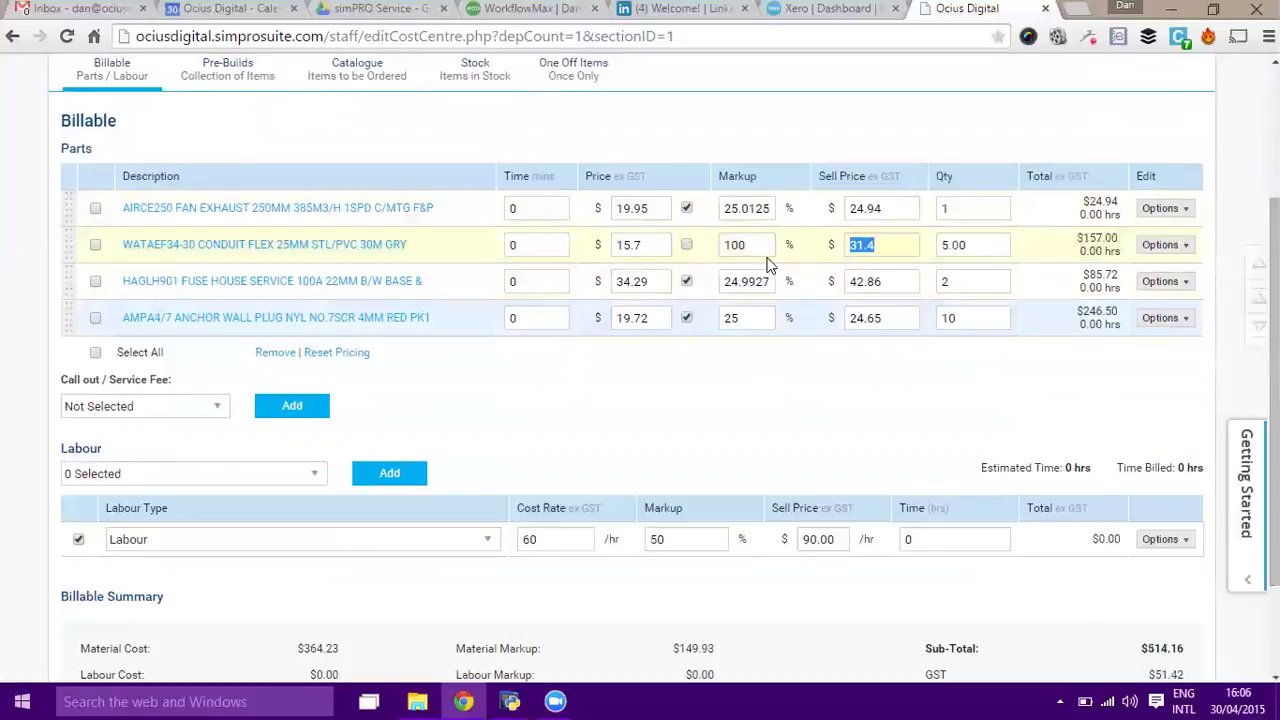
pyautogui.doubleClick(899, 285)
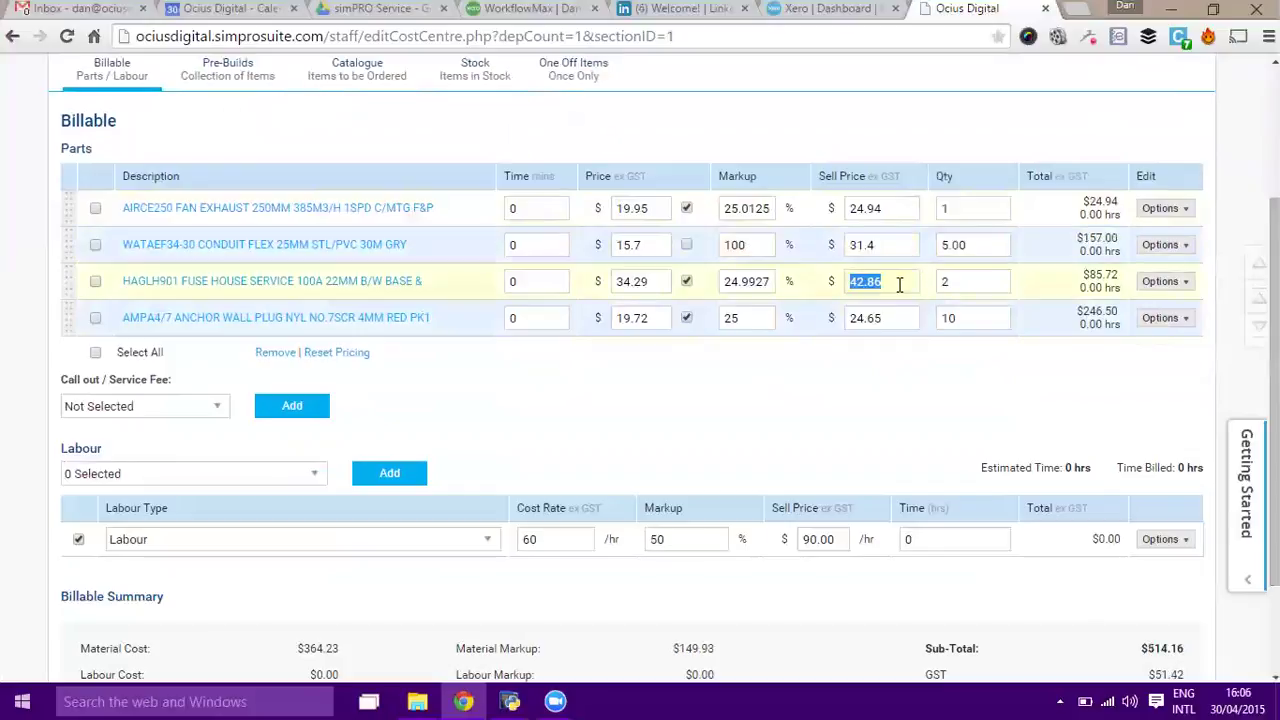
pyautogui.write('50')
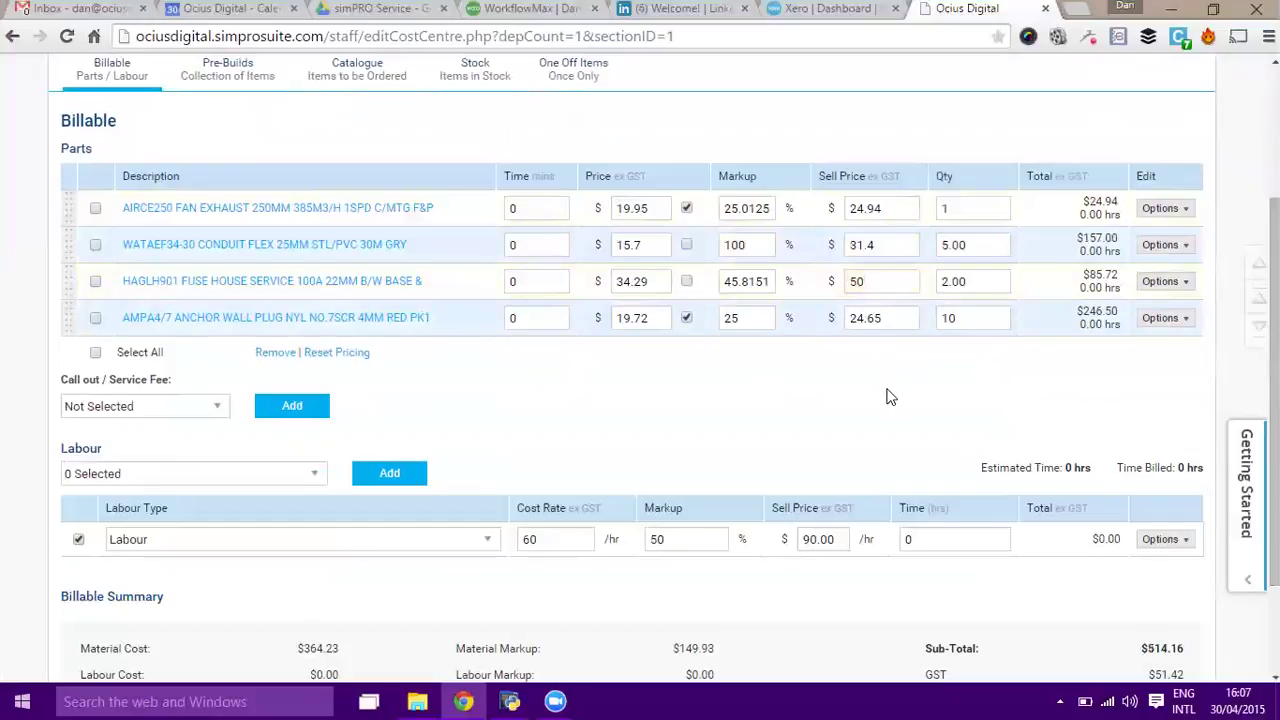
pyautogui.click(890, 397)
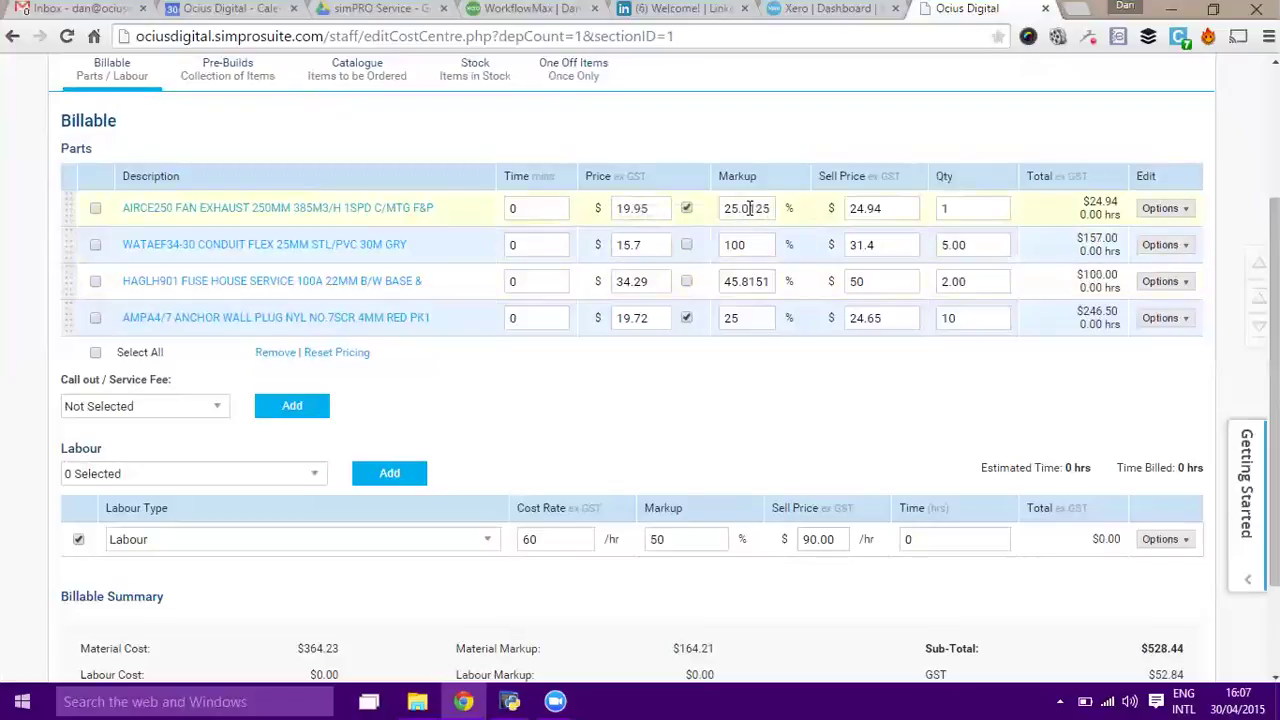
# Reset WATAEF34-30 and HAGLH901 to default pricing, bringing the sub-total to $455.31.
pyautogui.click(687, 245)
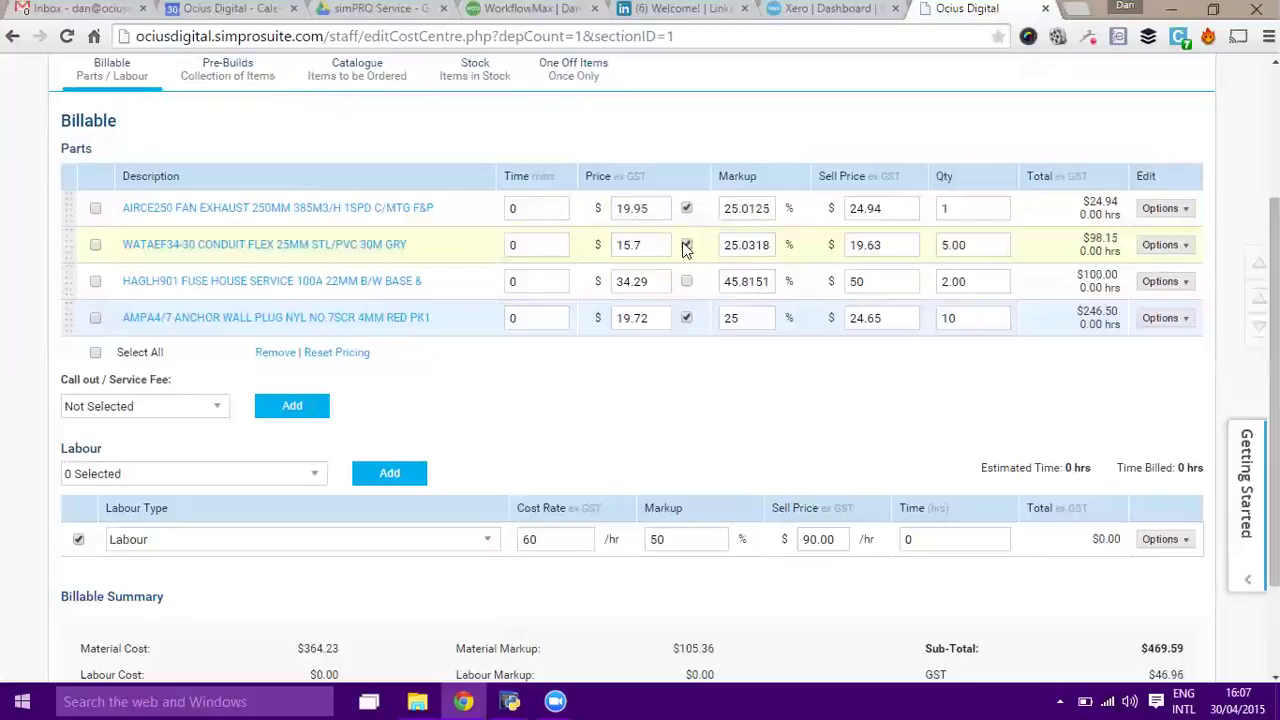
pyautogui.click(687, 245)
pyautogui.click(686, 245)
pyautogui.click(686, 281)
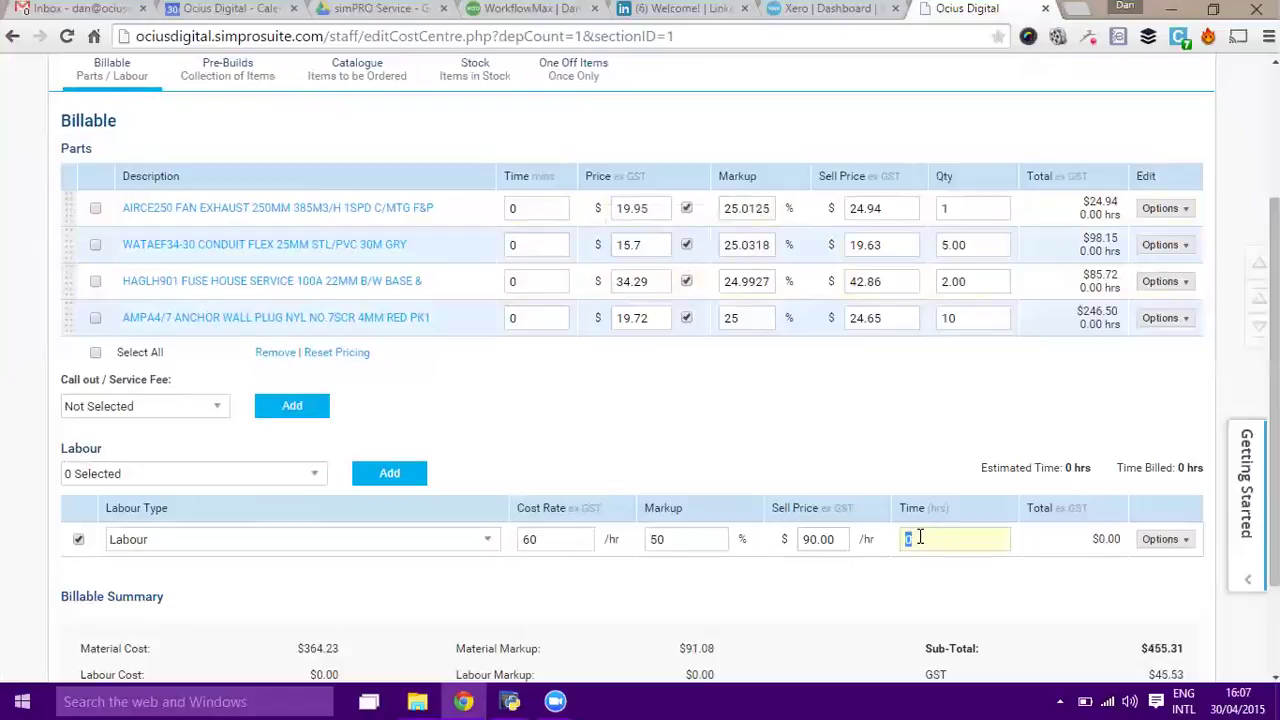
# Enter 4 hours of labour at $90.00/hr ($360.00) and save quote #102.
pyautogui.click(882, 411)
pyautogui.scroll(3, 1134, 163)
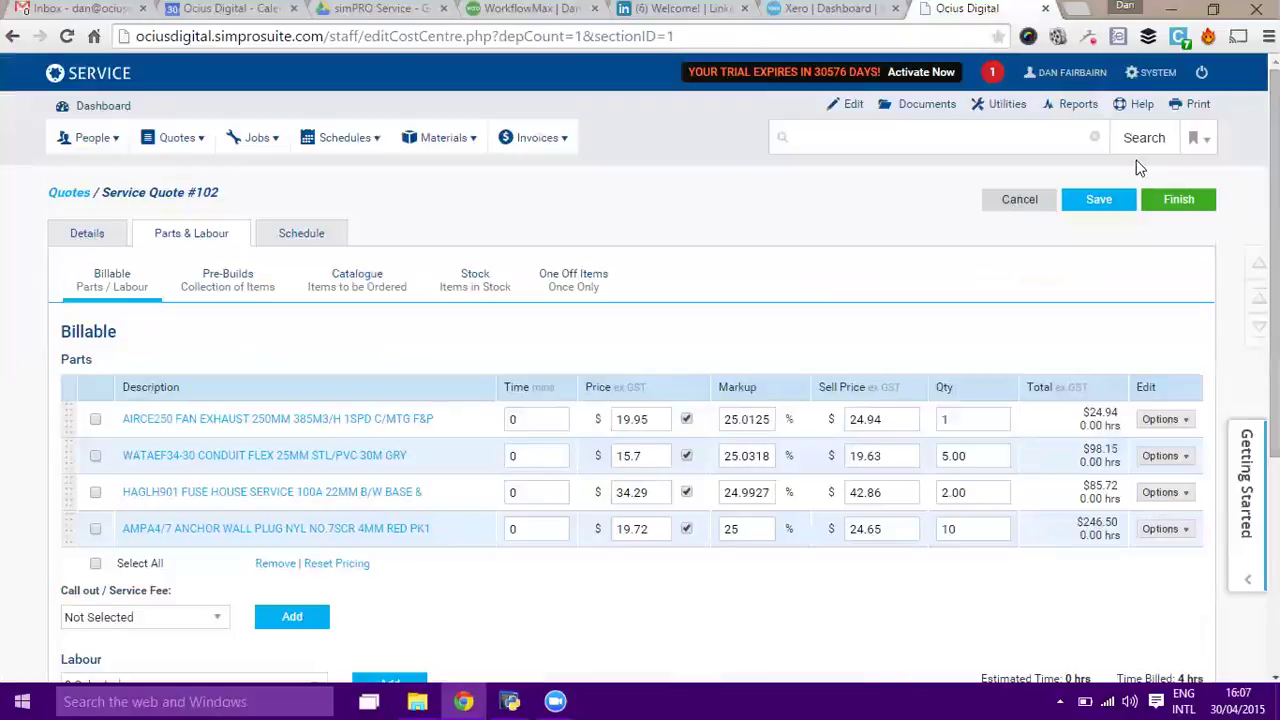
pyautogui.click(1098, 199)
# Review the Quote Summary: $815.31 before GST, $896.84 including GST, 40.61% gross margin.
pyautogui.click(88, 232)
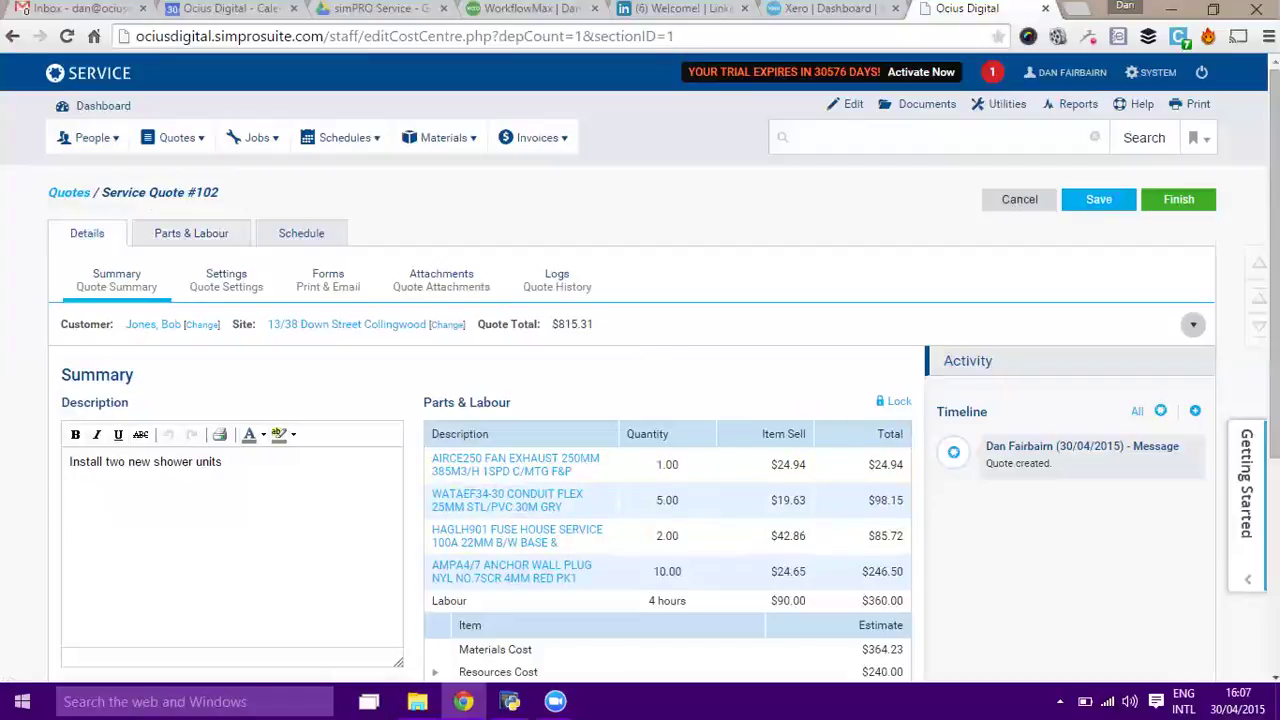
pyautogui.scroll(-1, 808, 528)
pyautogui.scroll(-3, 640, 366)
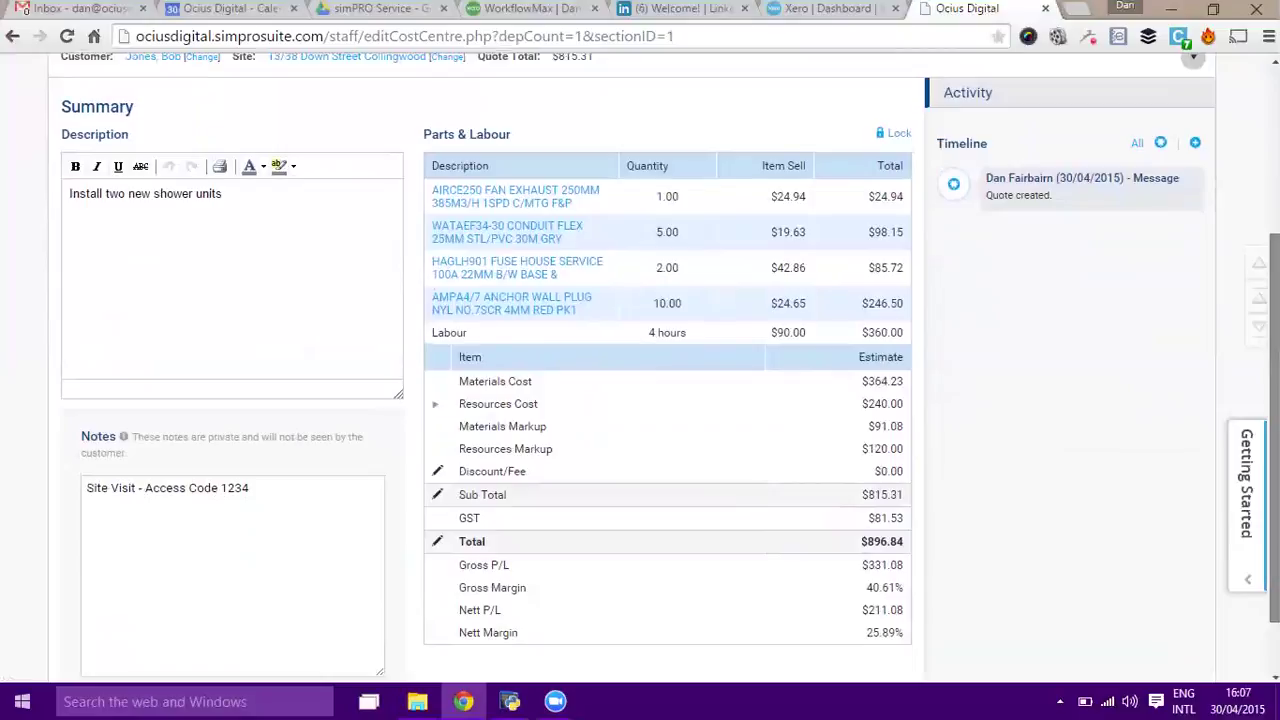
pyautogui.scroll(4, 938, 290)
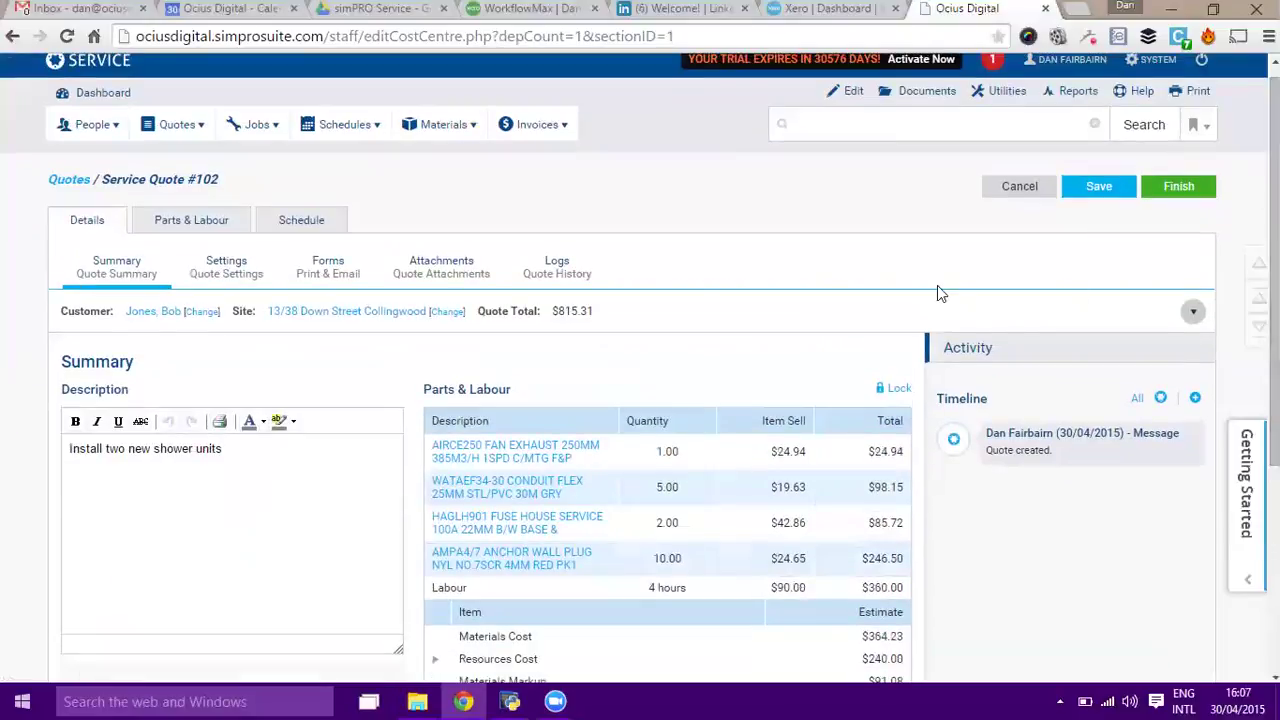
# Choose the Quote - Itemised print form and preview its PDF ($896.84 including GST).
pyautogui.click(328, 272)
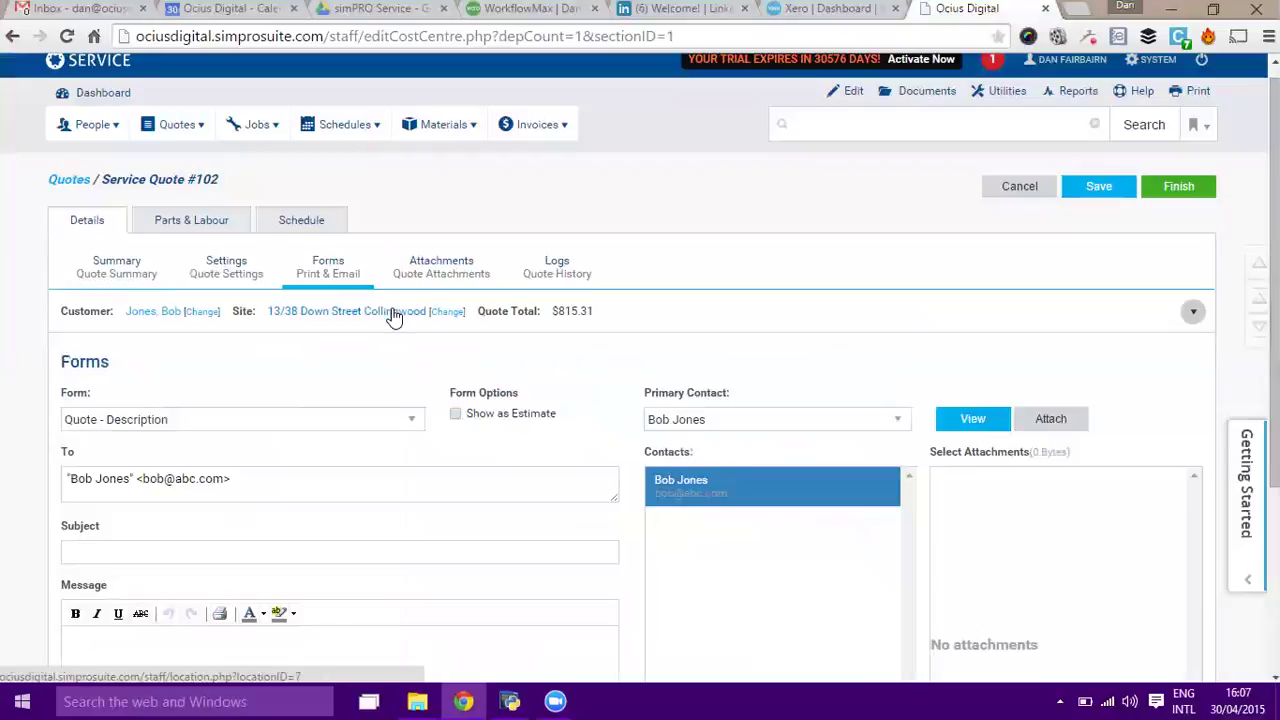
pyautogui.click(371, 421)
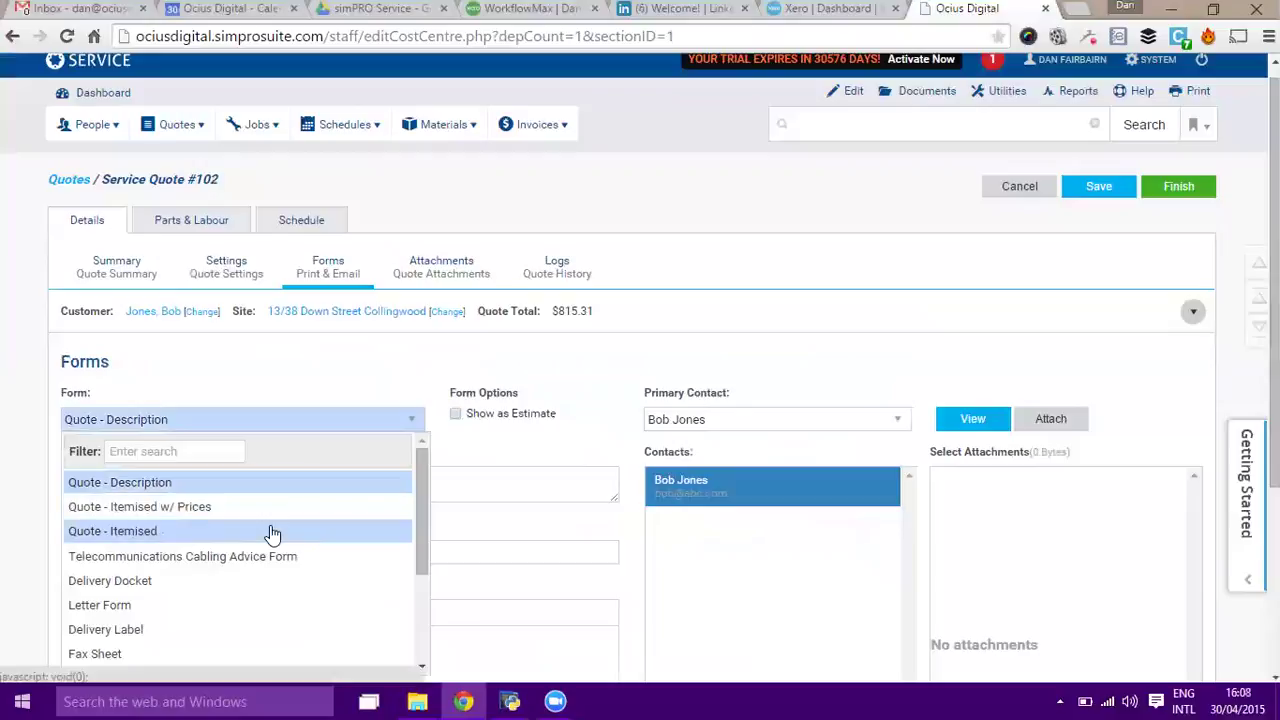
pyautogui.click(163, 534)
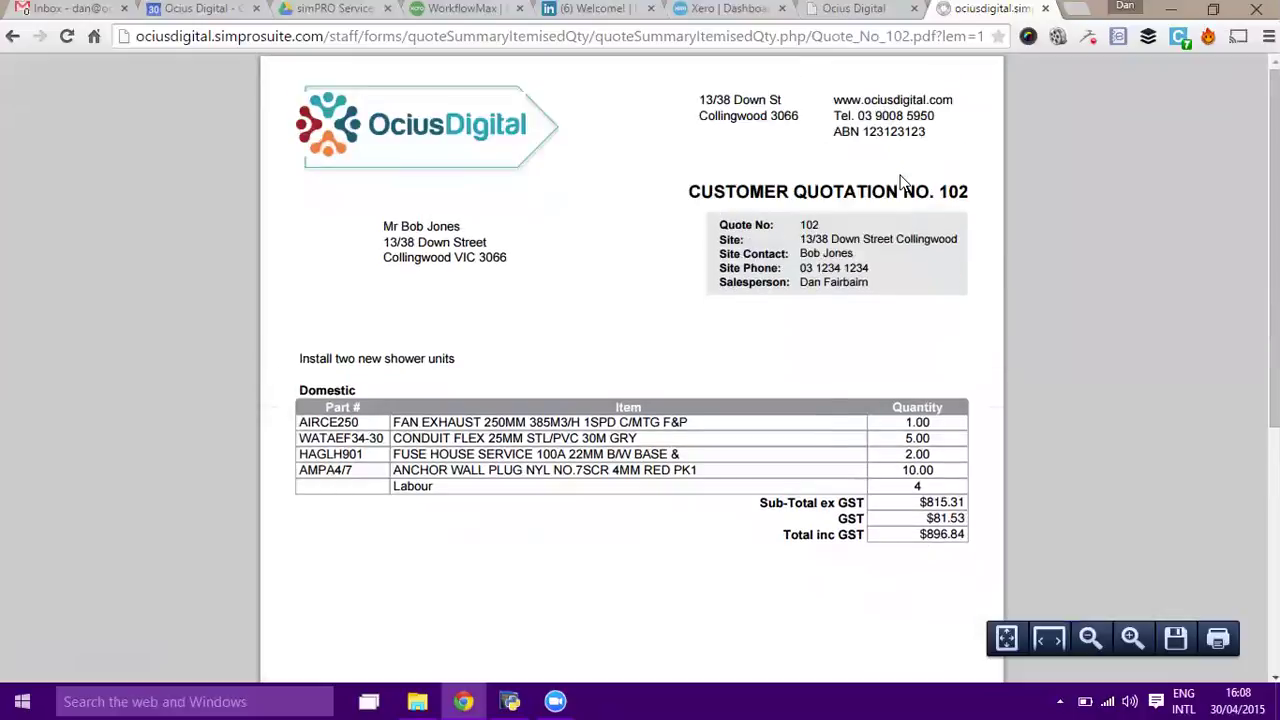
pyautogui.click(1045, 9)
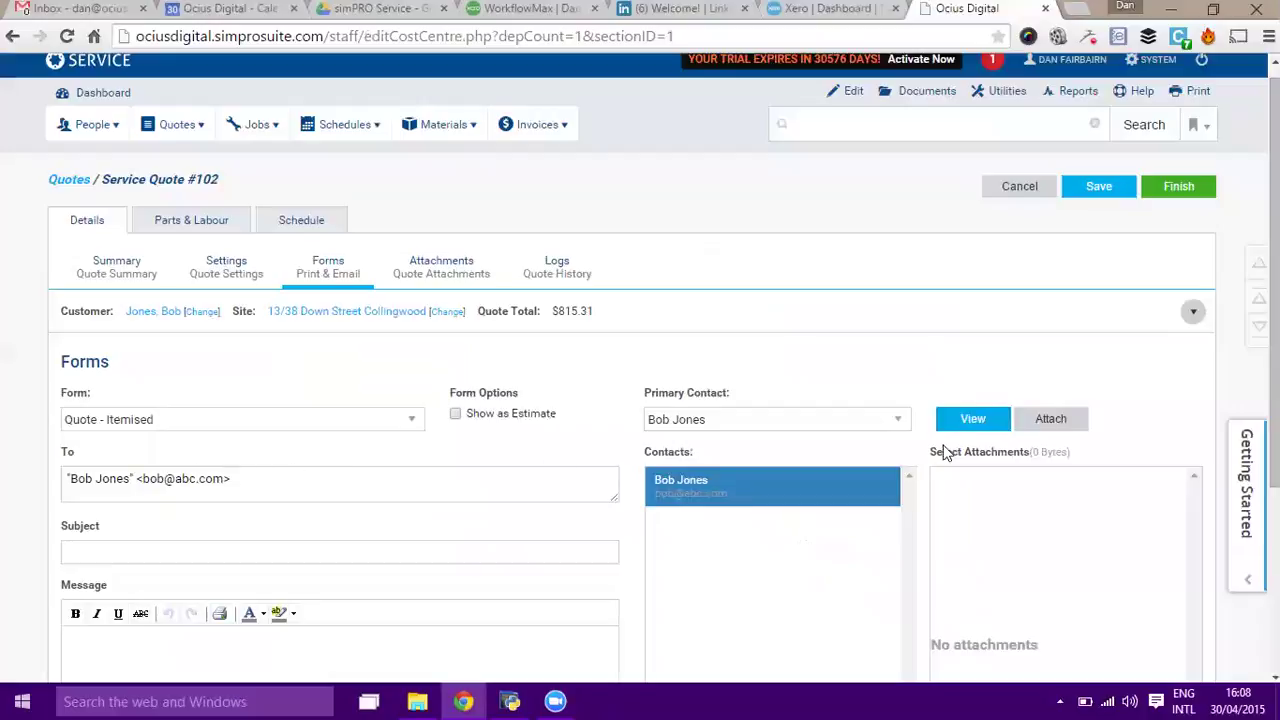
pyautogui.moveTo(1275, 300); pyautogui.dragTo(1275, 480)
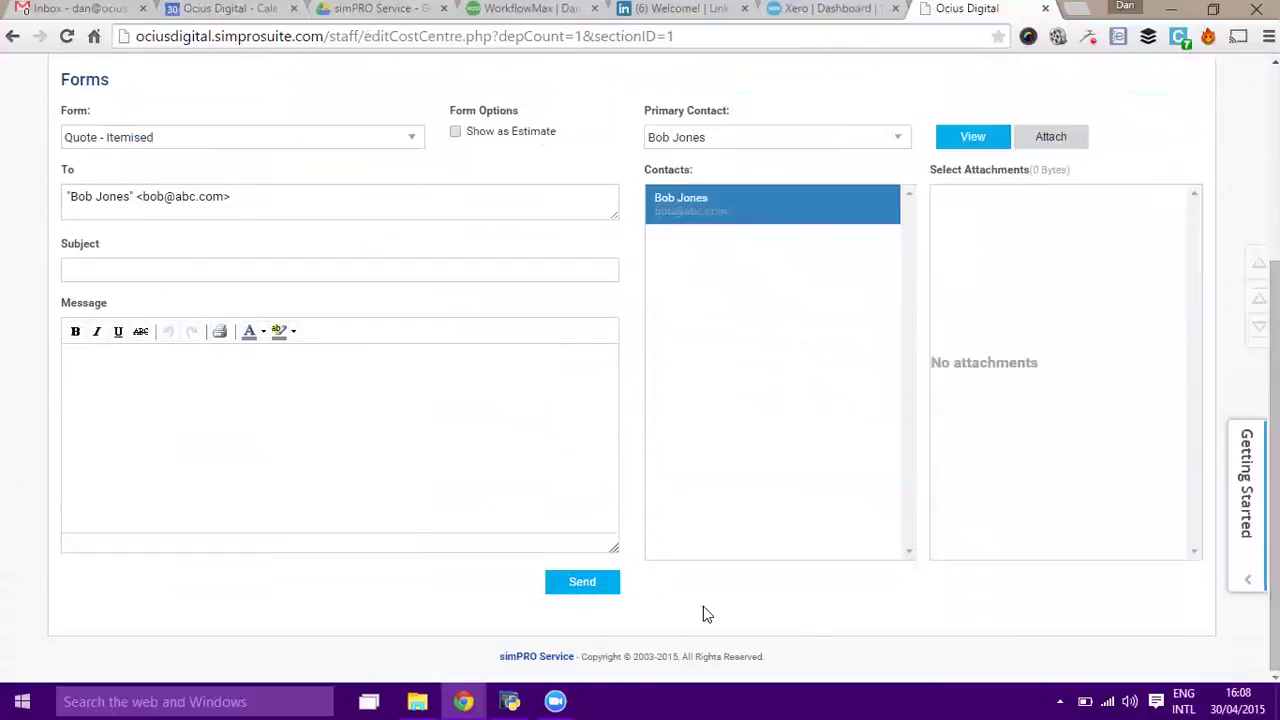